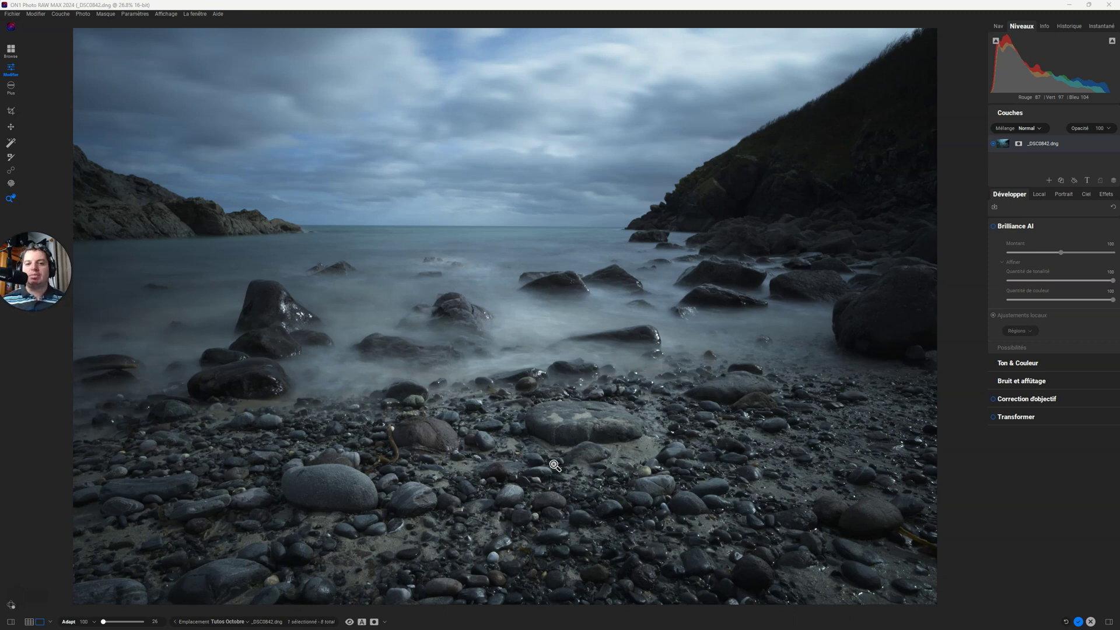
Turn on Correction d'objectif and Brilliance AI for the beach photo
click(551, 465)
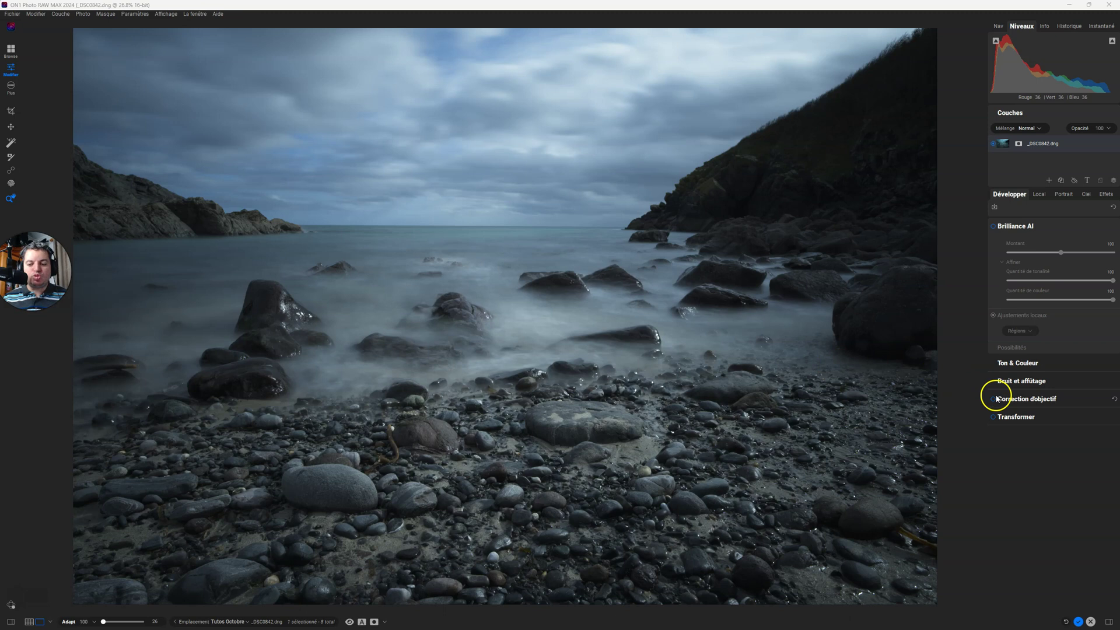
click(992, 400)
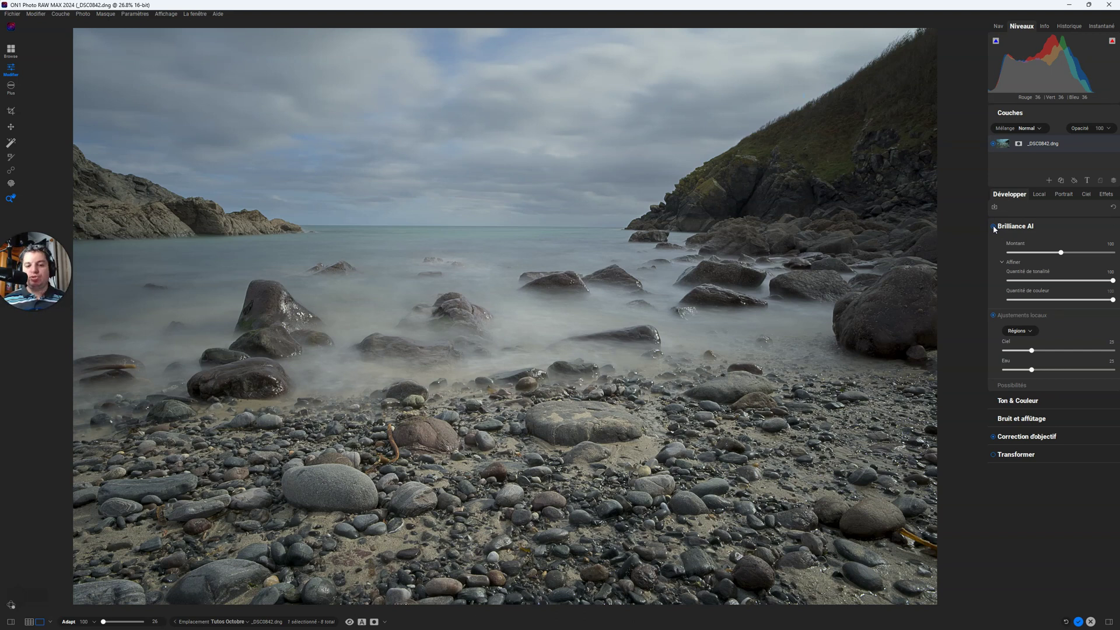
Compare the photo with and without its edits, and collapse the Ajustements locaux and Affiner sections of Brilliance AI
key(ctrl+p)
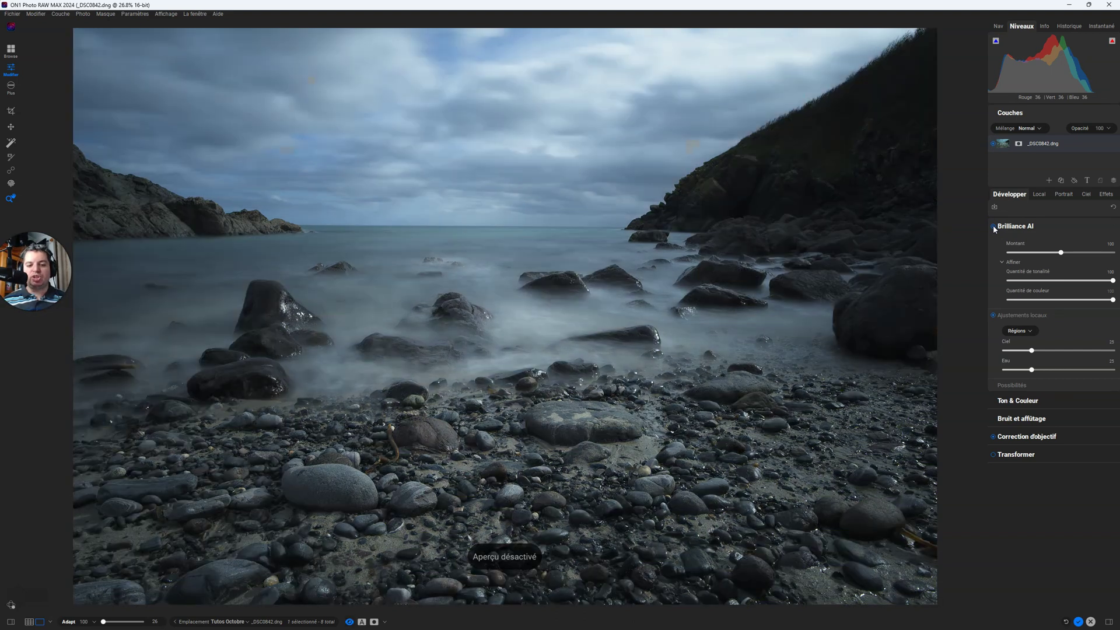
key(ctrl+p)
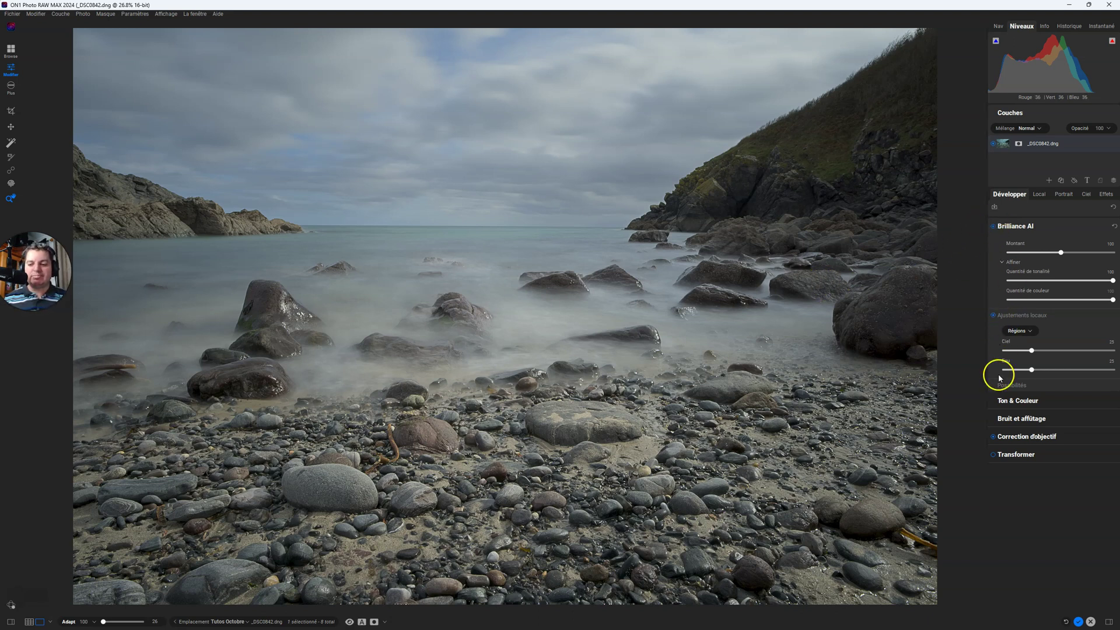
click(1009, 315)
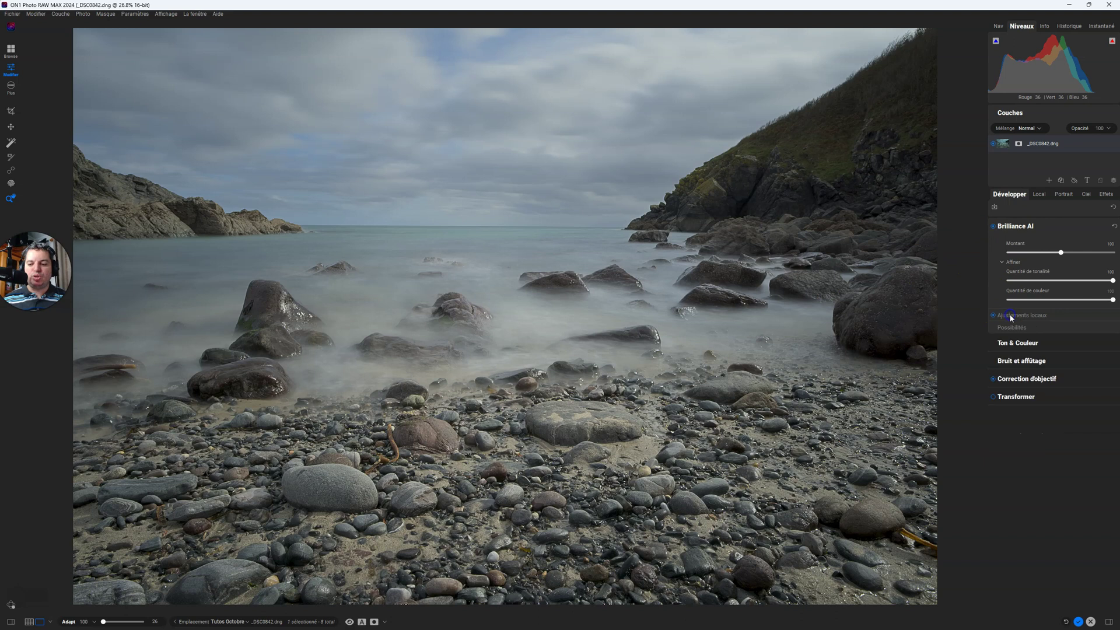
click(1010, 262)
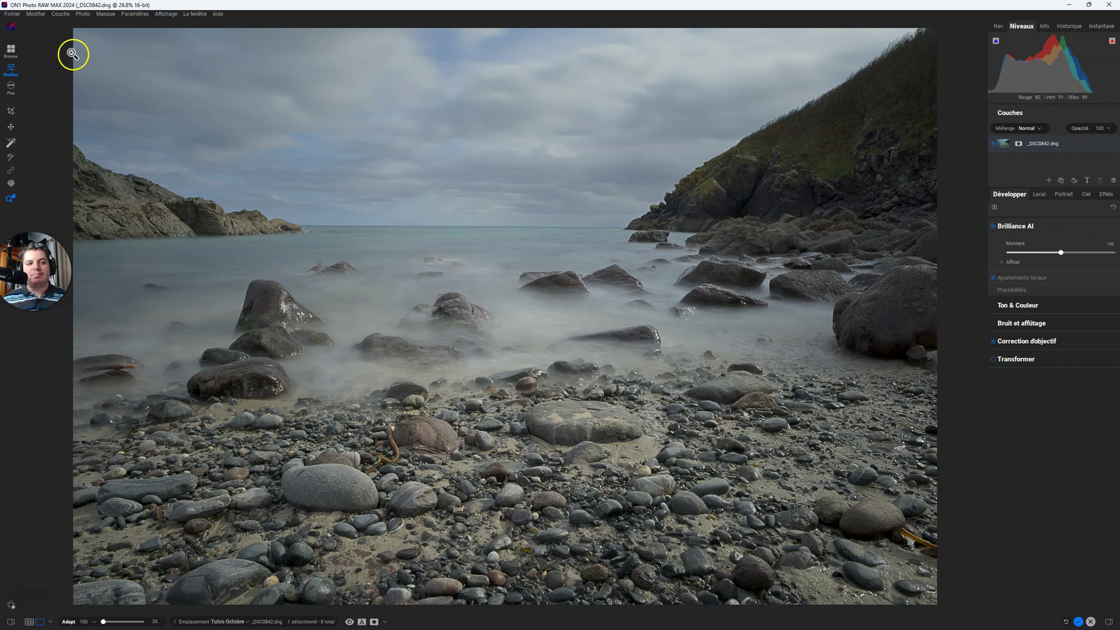
Review the Brilliance AI preferences for default white balance, NoNoise AI, Portrait AI and automatic local adjustments, and close the preferences
click(39, 20)
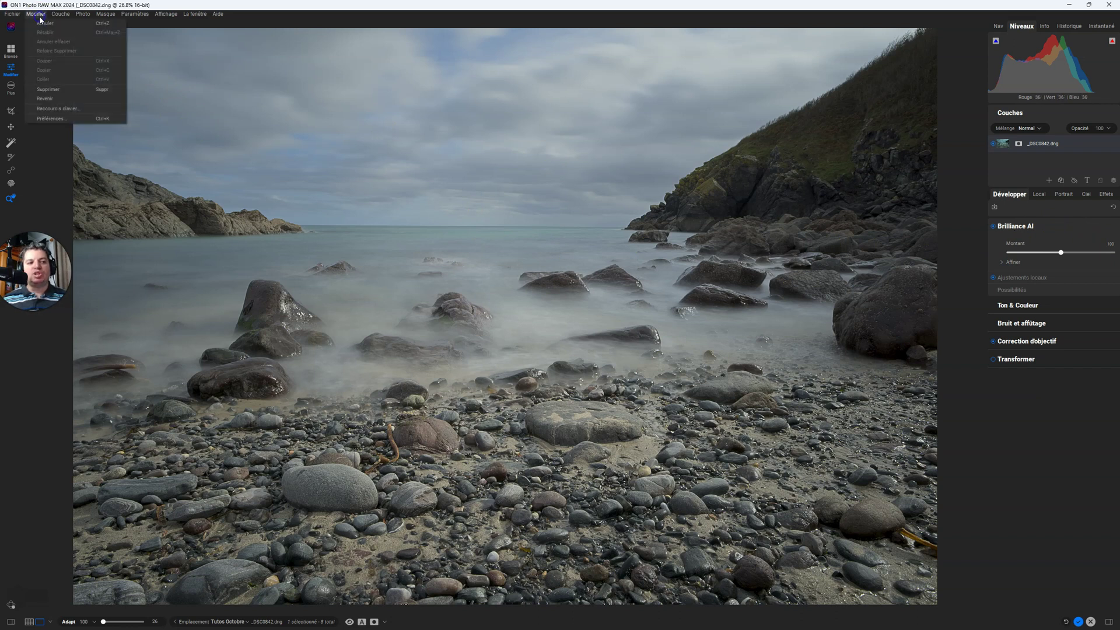
click(58, 113)
click(630, 139)
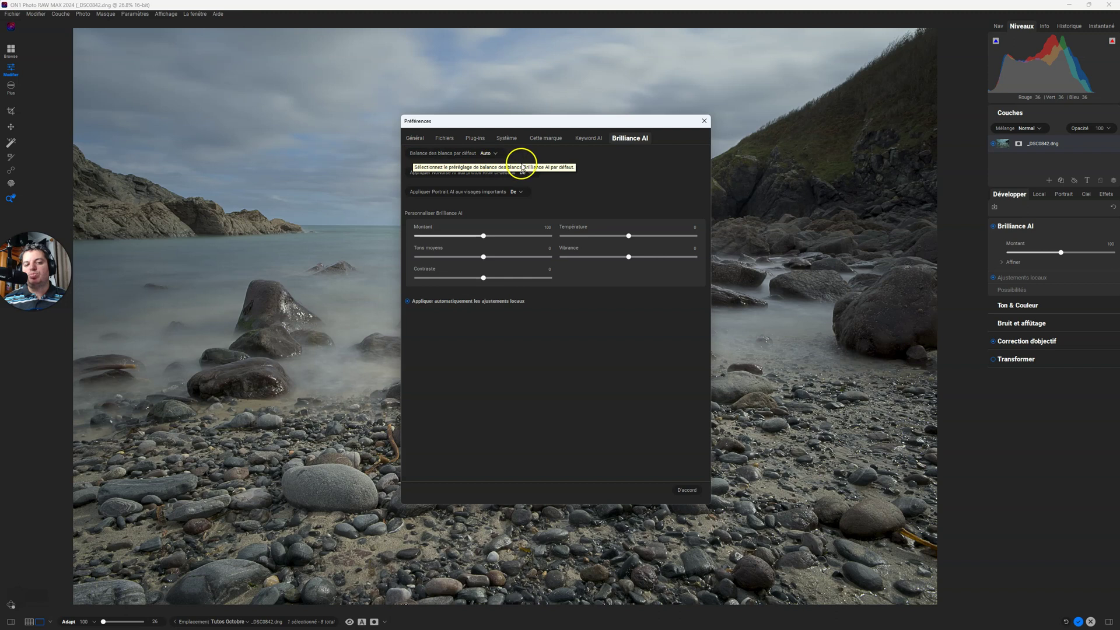
click(495, 152)
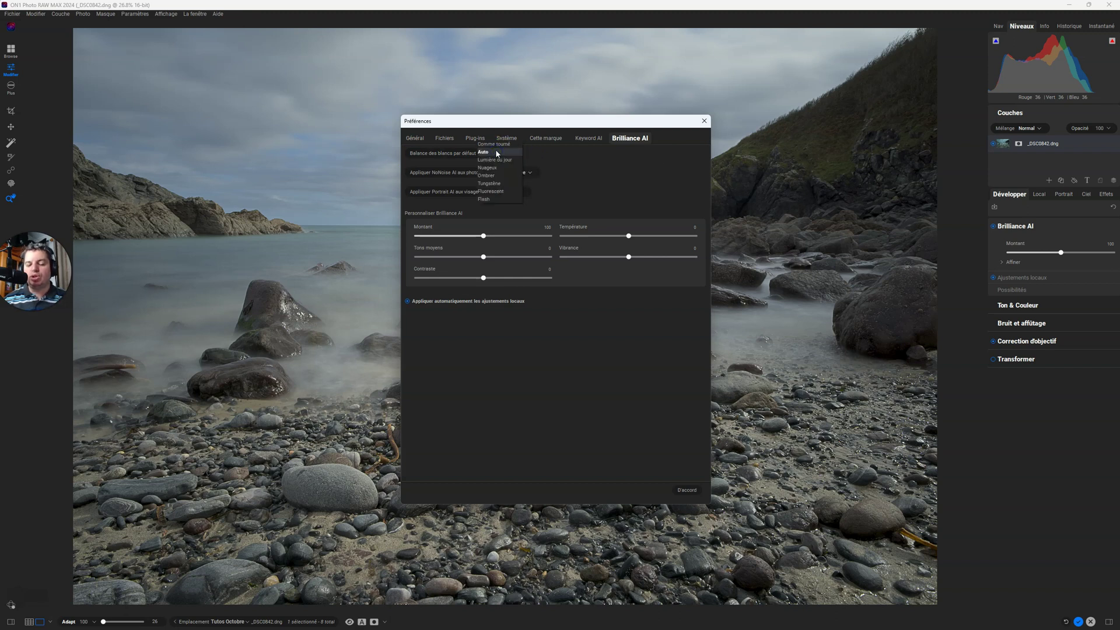
click(522, 150)
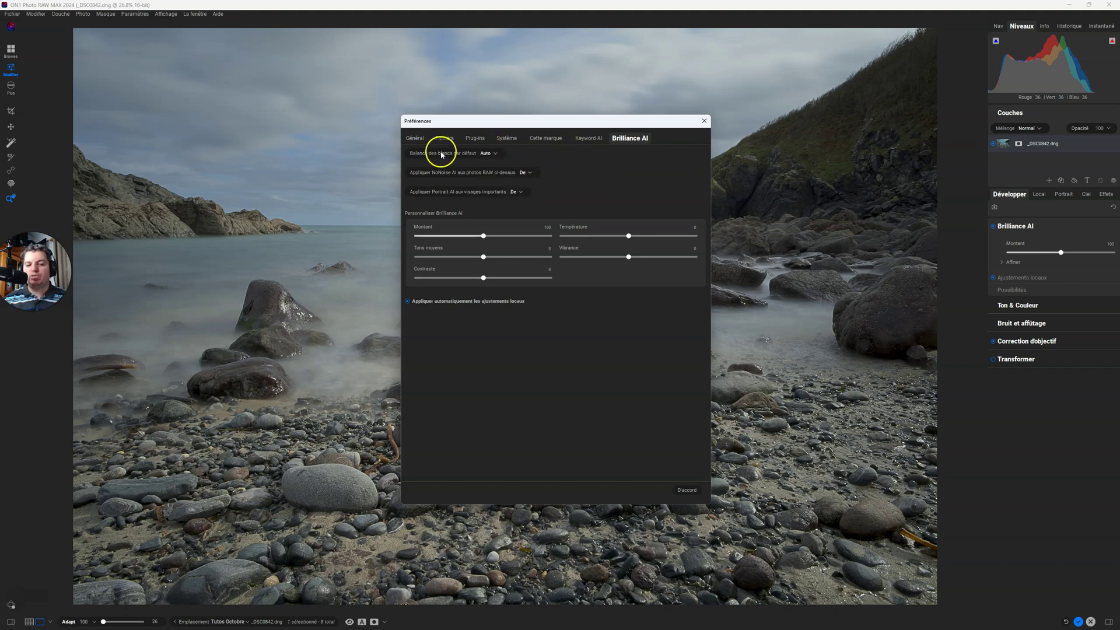
click(531, 173)
click(588, 161)
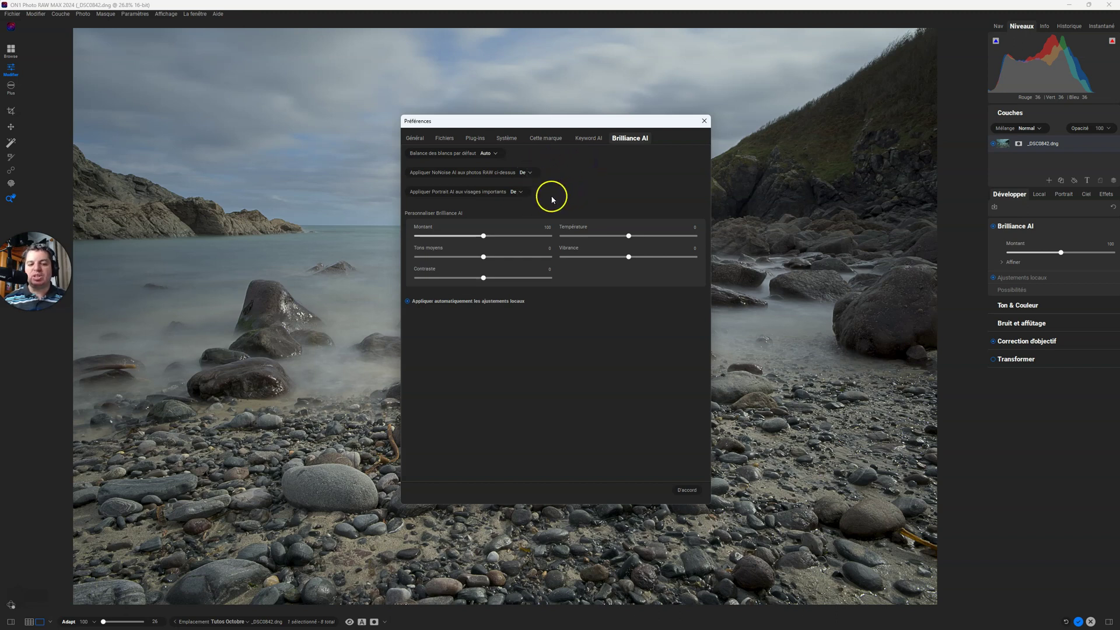
click(517, 190)
click(590, 188)
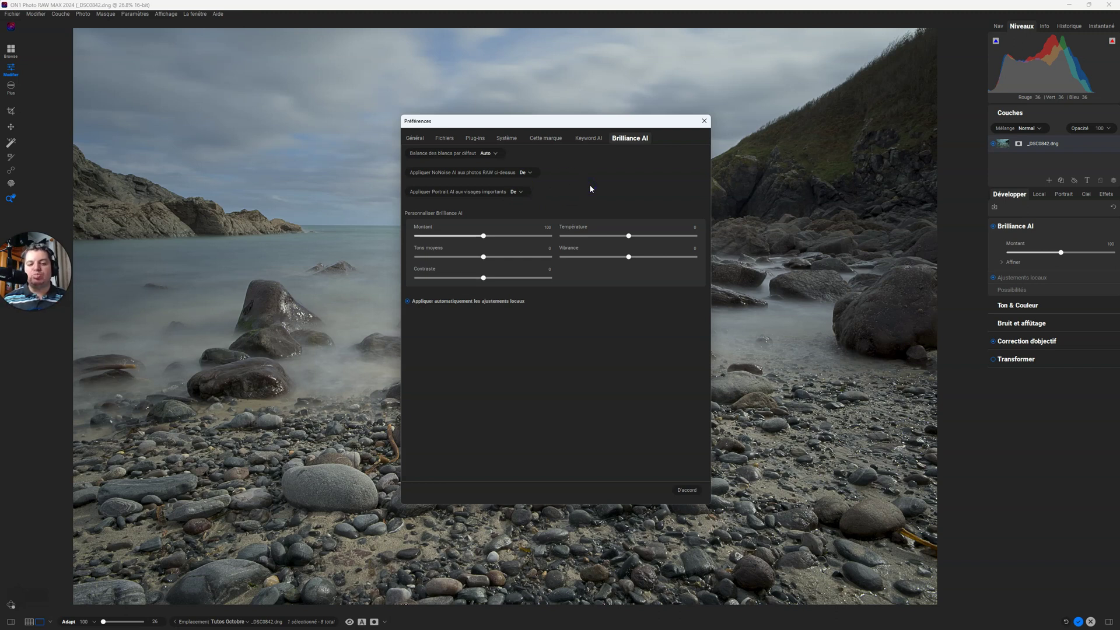
click(420, 308)
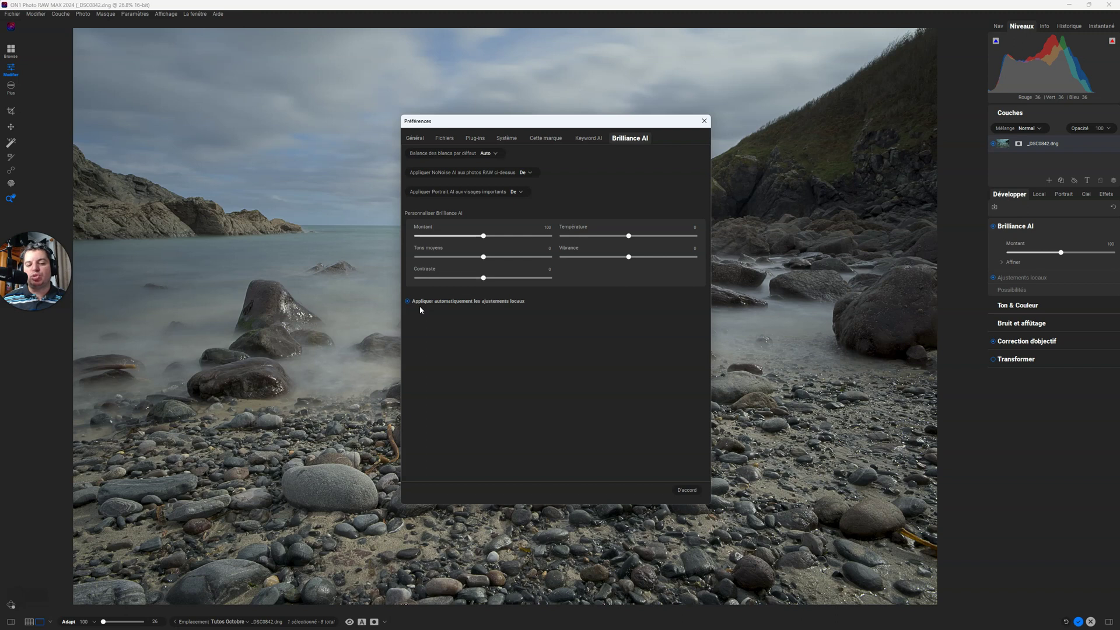
click(408, 302)
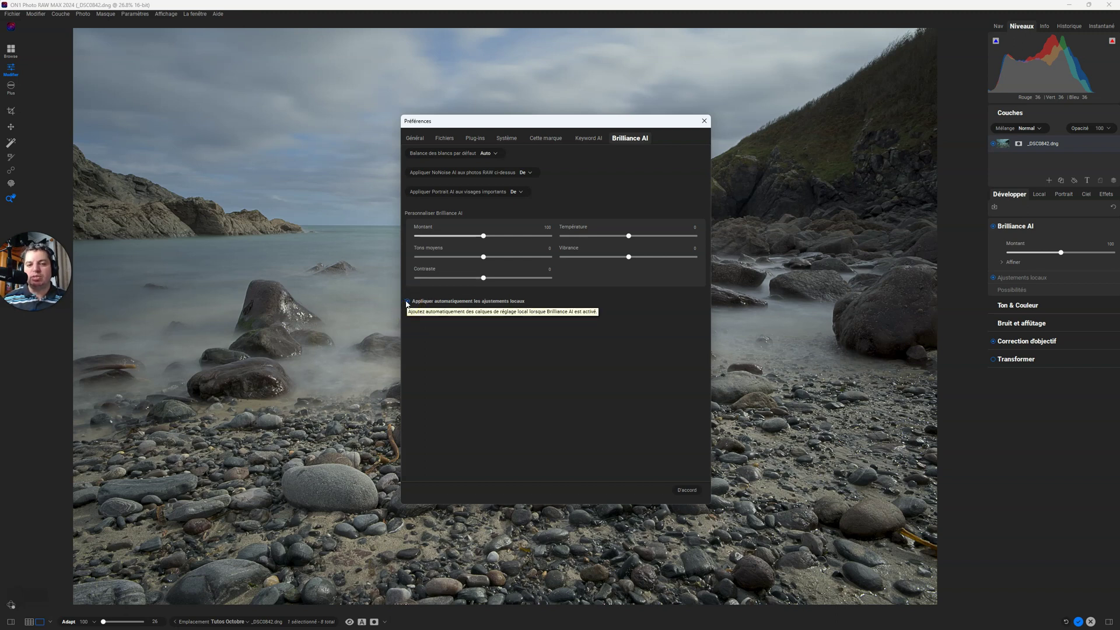
click(473, 338)
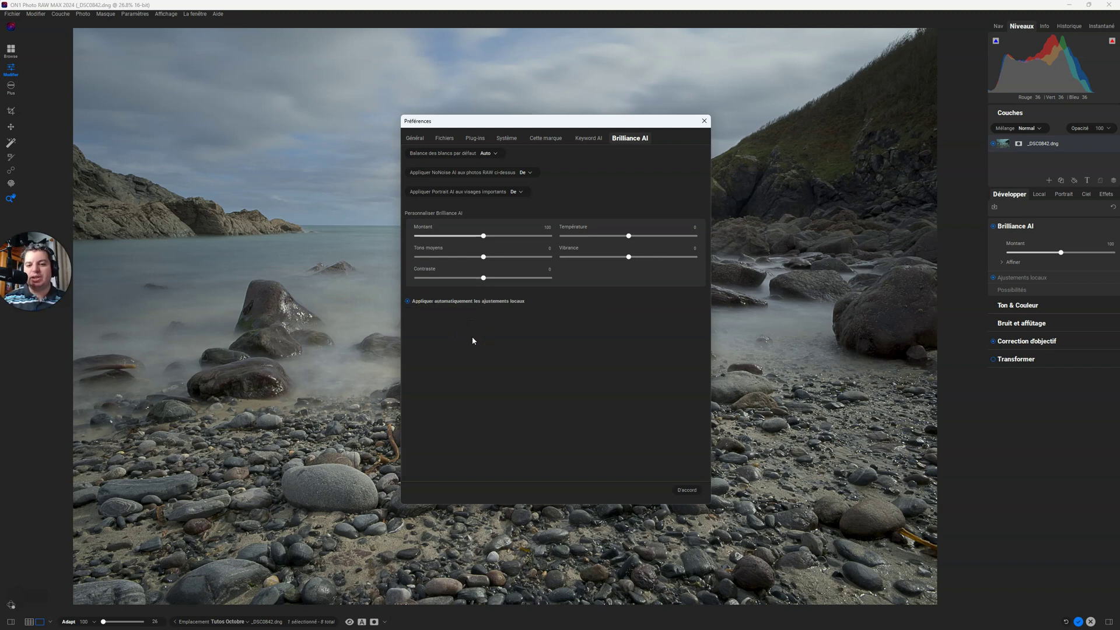
click(704, 120)
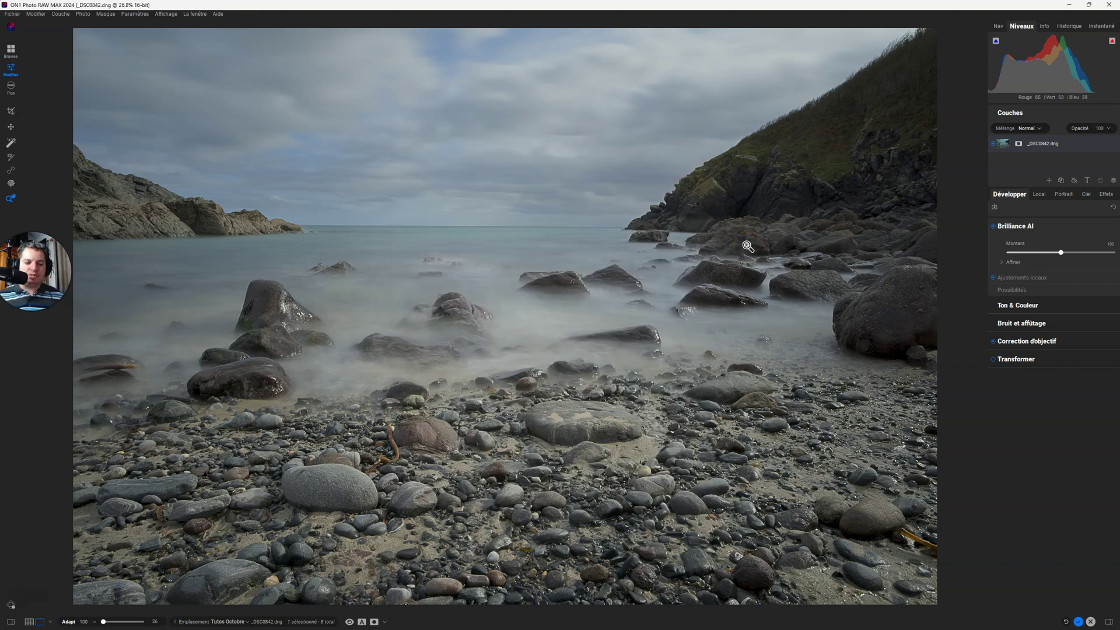
Try lower Brilliance AI Montant values down to about 60 and restore the amount to 100
click(999, 278)
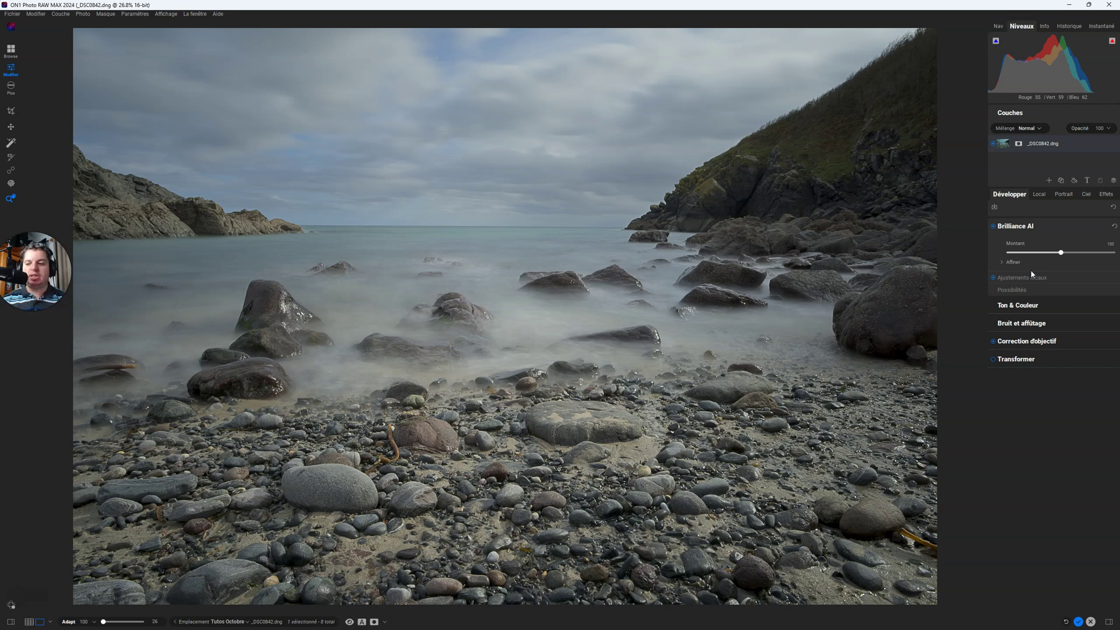
mouse_move(1061, 252)
mouse_down()
mouse_move(982, 254)
mouse_move(1049, 253)
mouse_up()
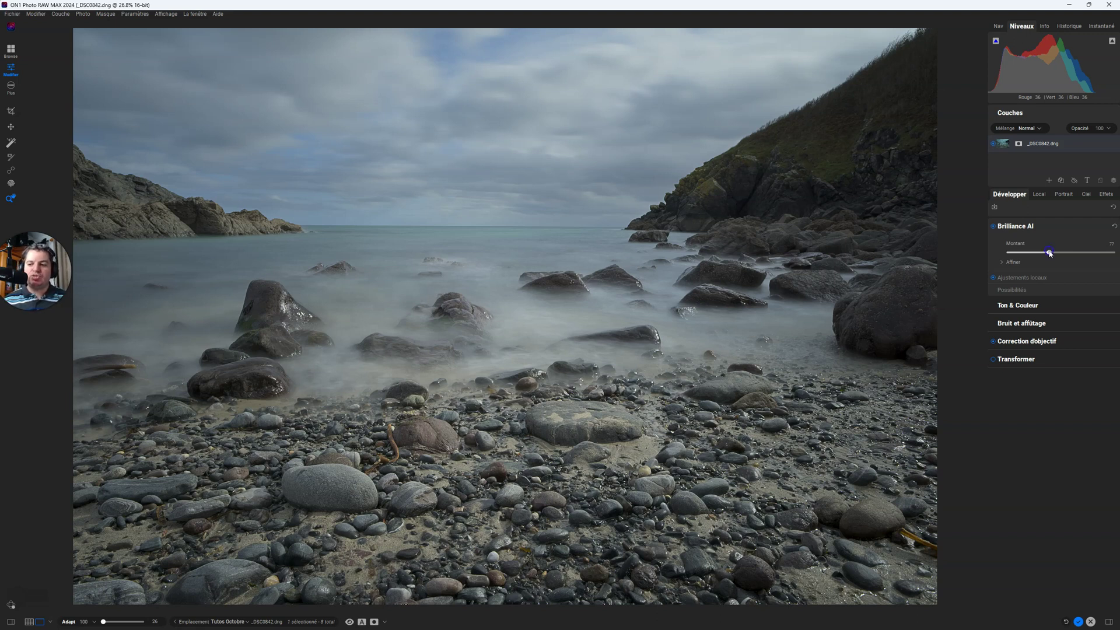
double_click(1052, 256)
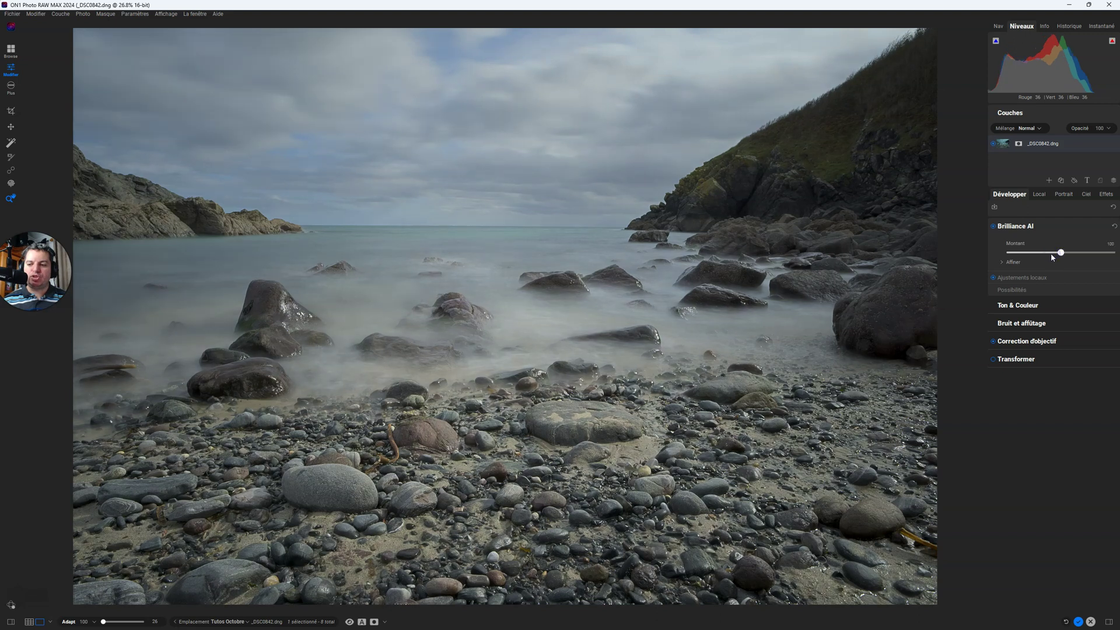
click(1060, 252)
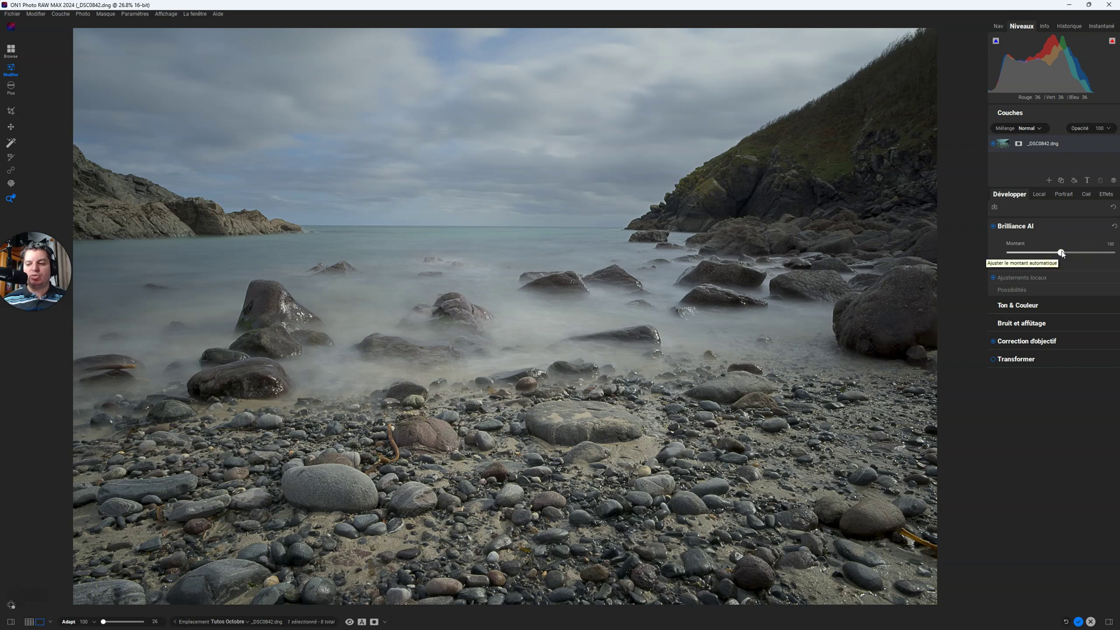
scroll(1062, 254, down, 11)
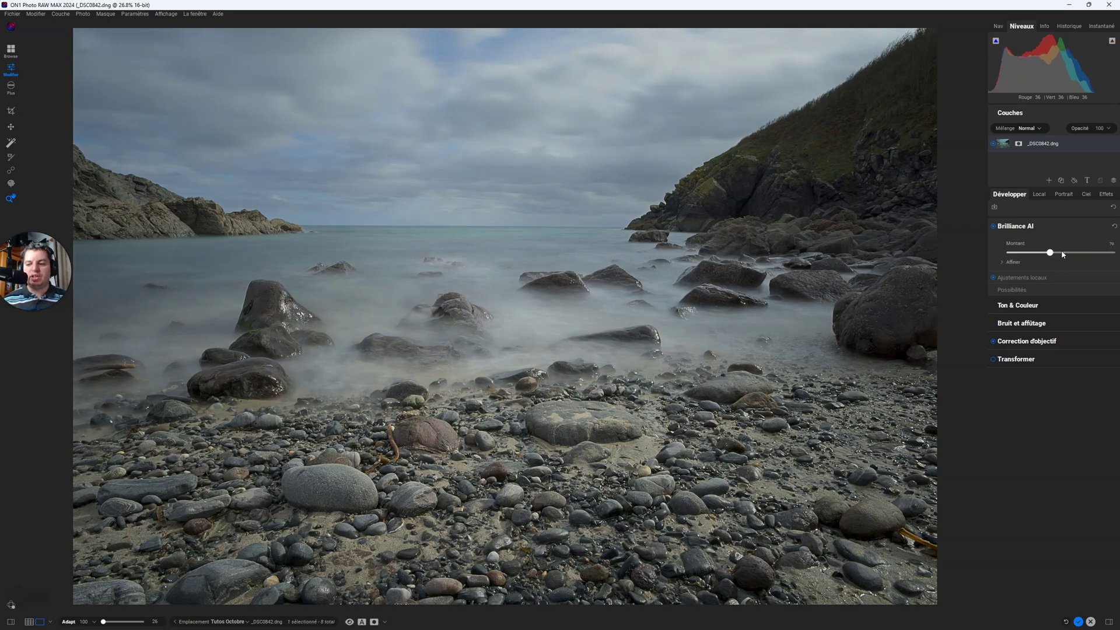
scroll(1062, 254, down, 4)
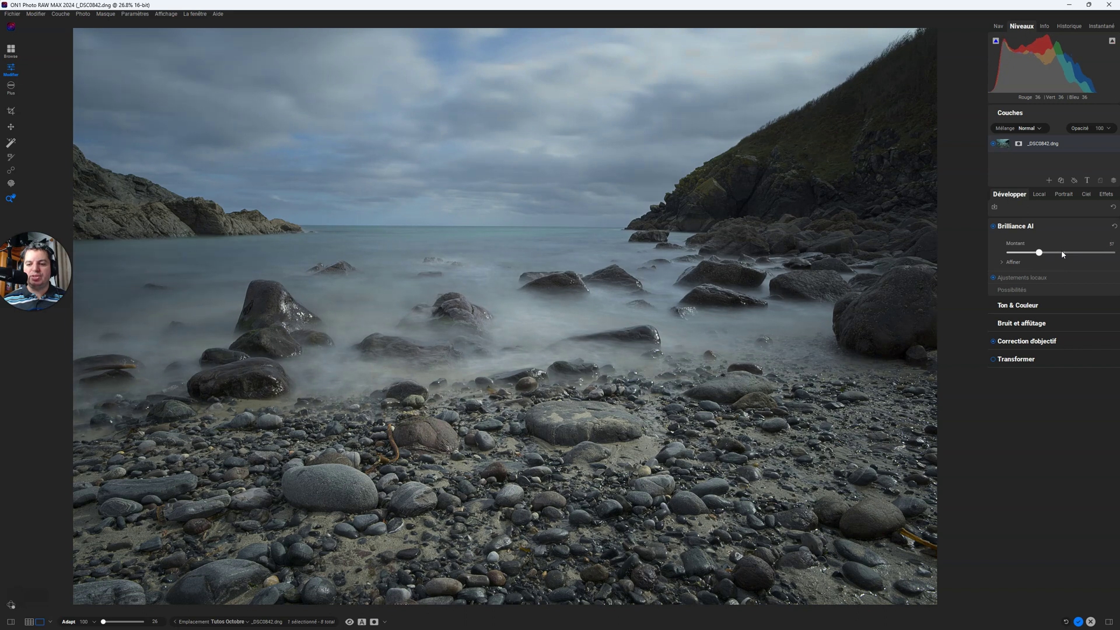
scroll(1061, 254, up, 8)
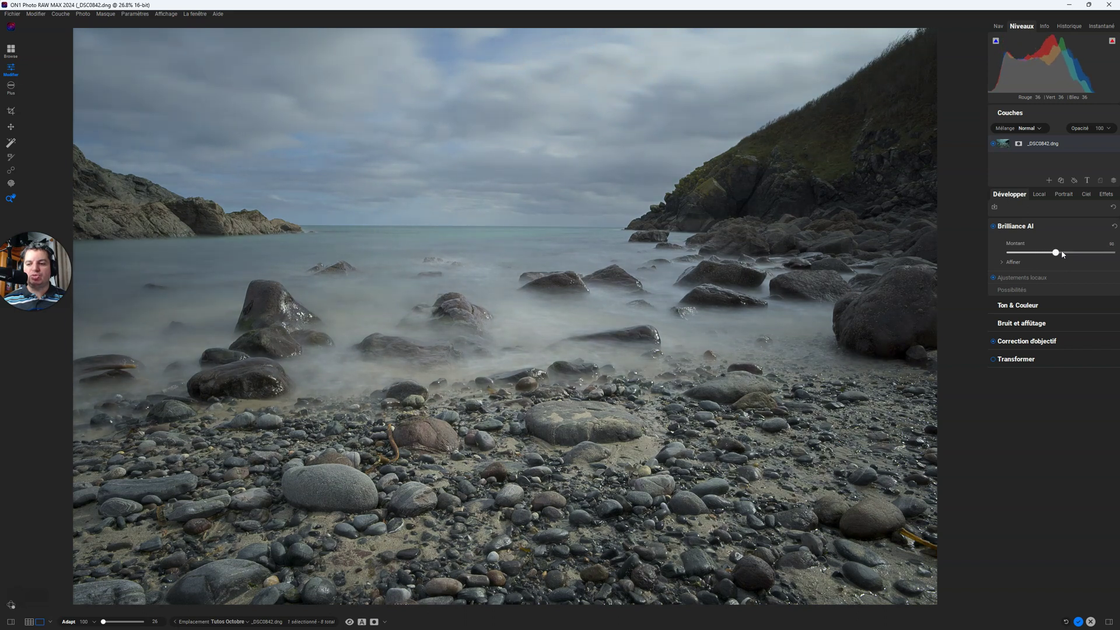
scroll(1057, 253, up, 5)
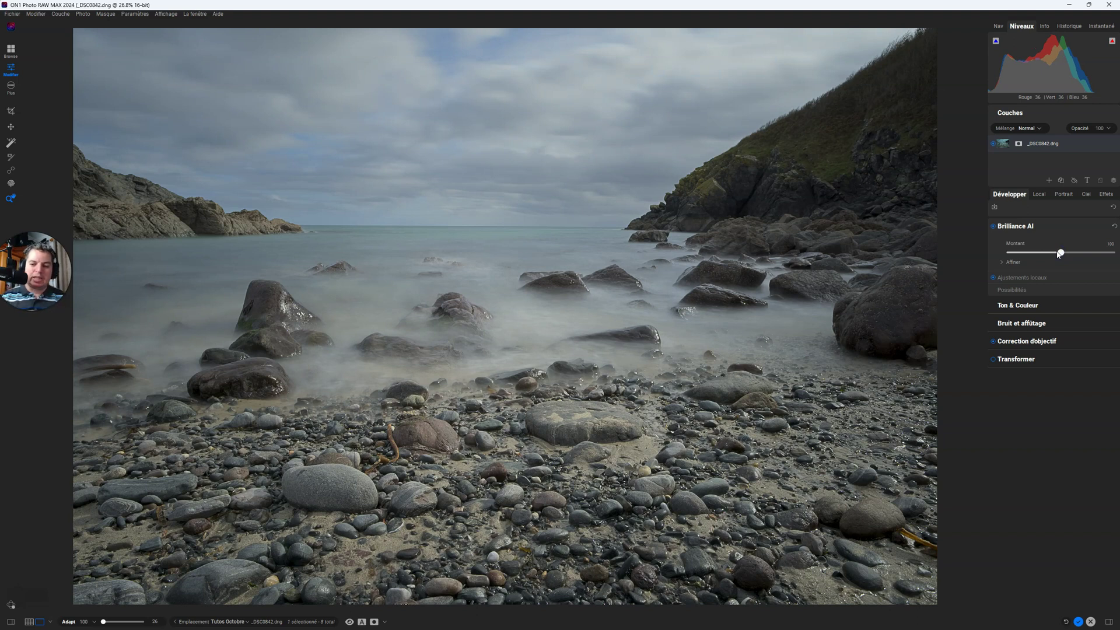
Expand the Affiner options and test Quantité de tonalité and Quantité de couleur at 0 one by one, restoring each to 100
click(1015, 263)
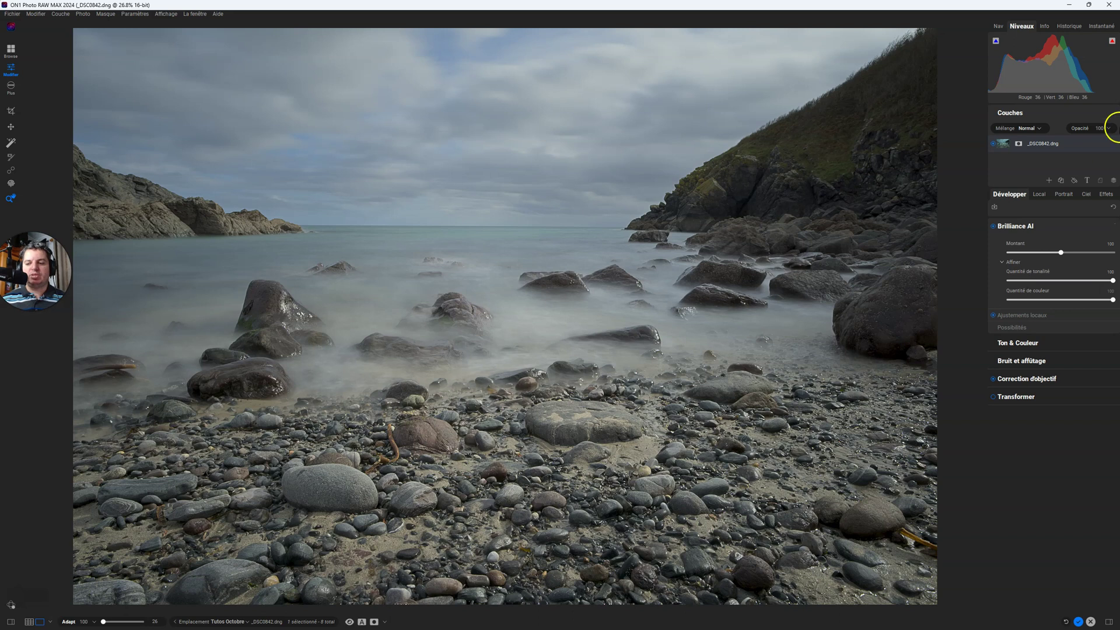
drag(1102, 282, 1023, 281)
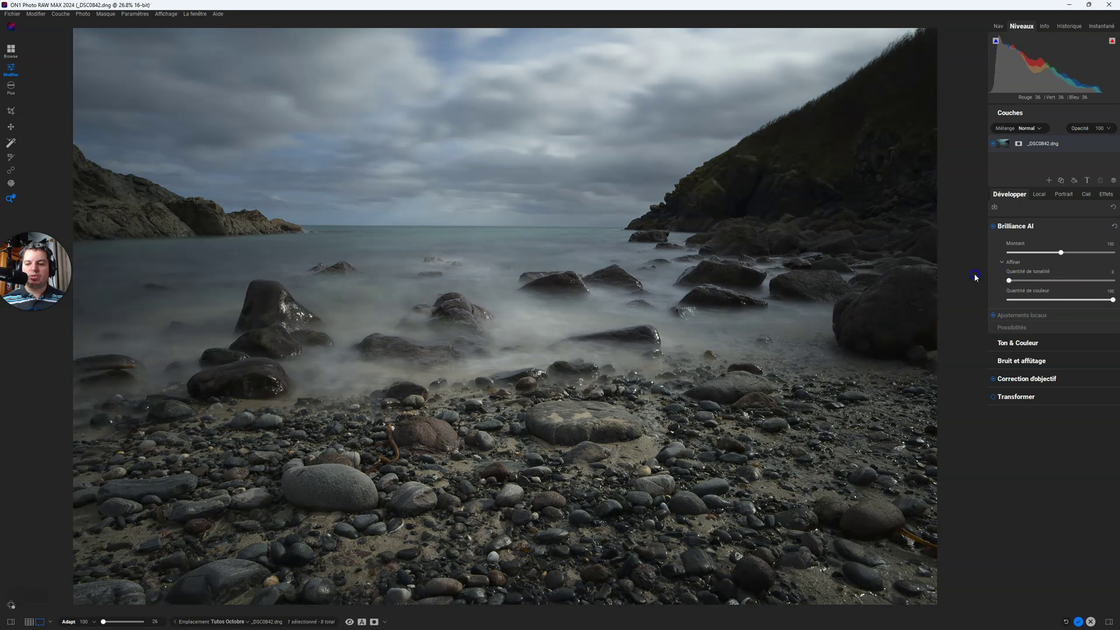
drag(1097, 280, 1115, 280)
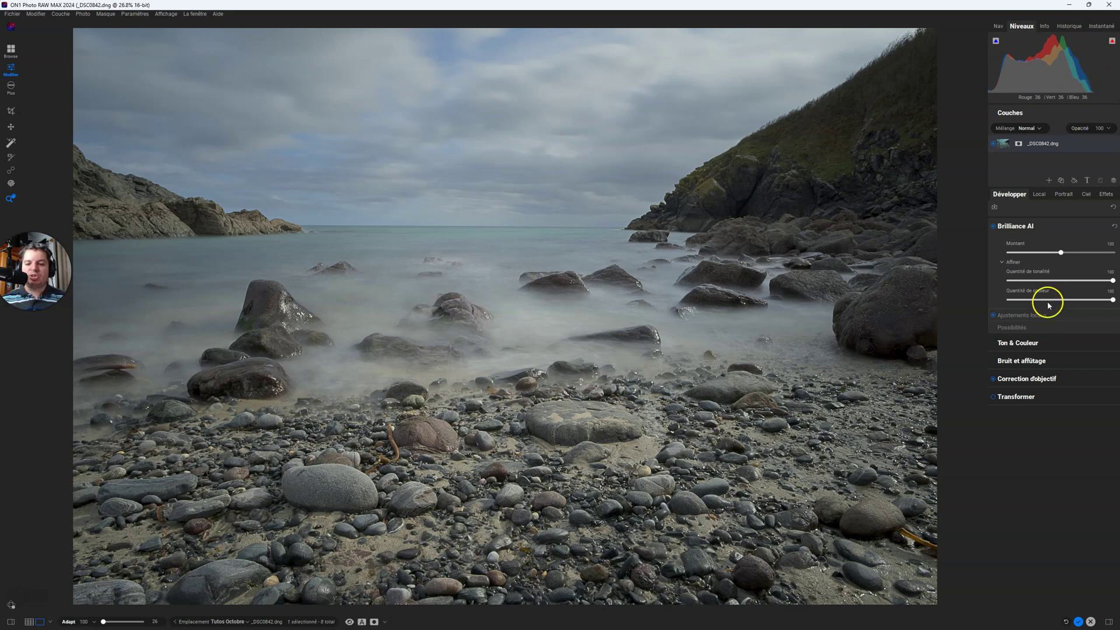
drag(1111, 299, 977, 305)
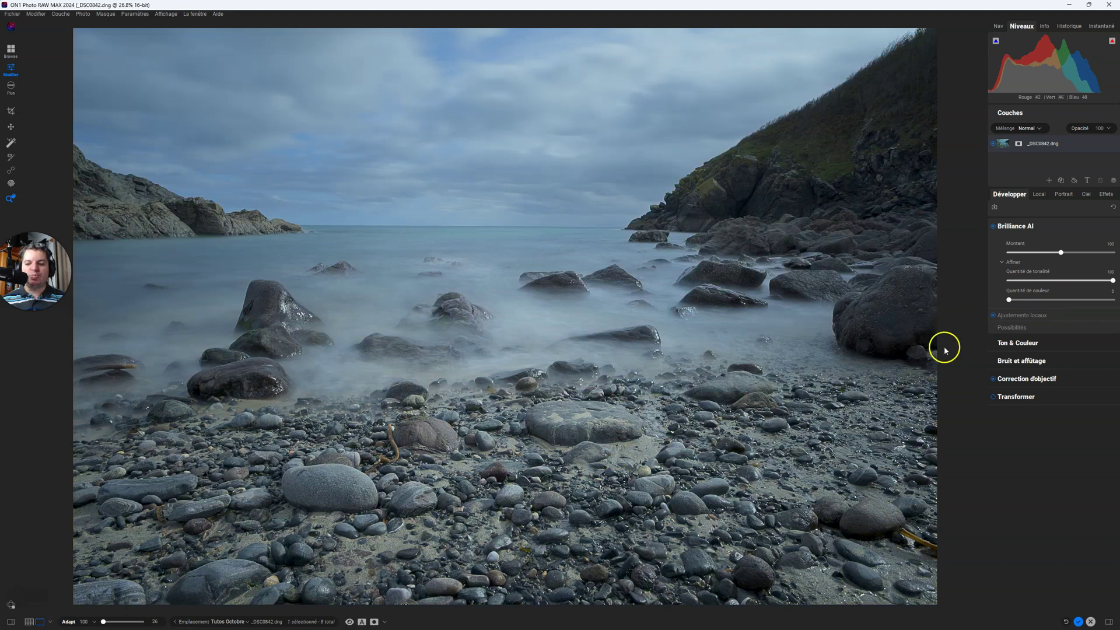
double_click(1009, 300)
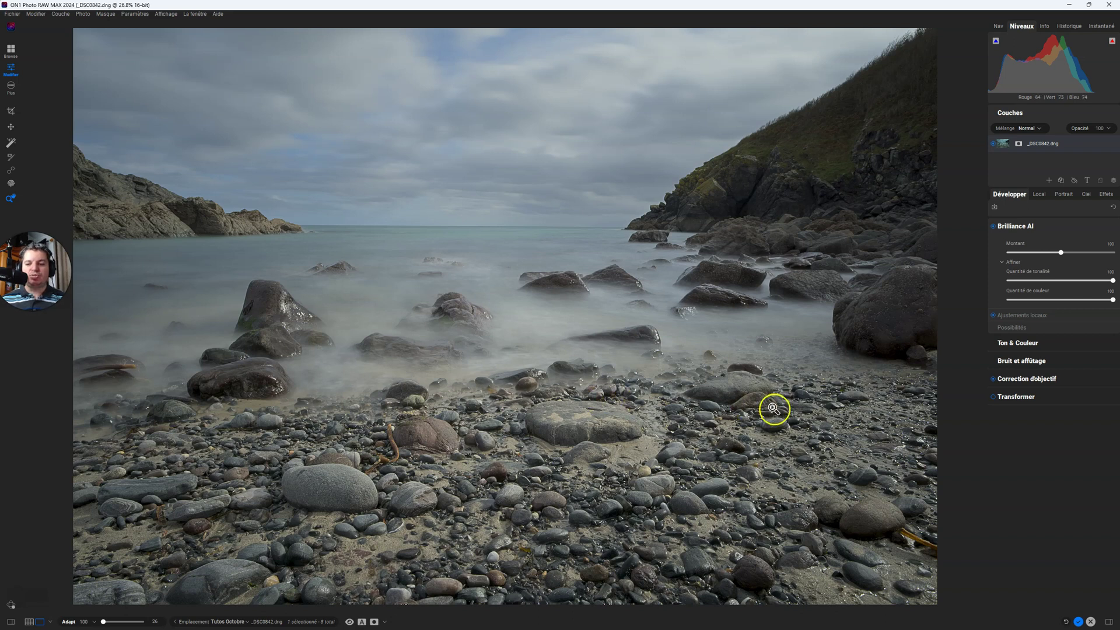
Try both the tone and colour quantities at 0, test an intermediate colour quantity, and restore both to 100
drag(1113, 279, 982, 287)
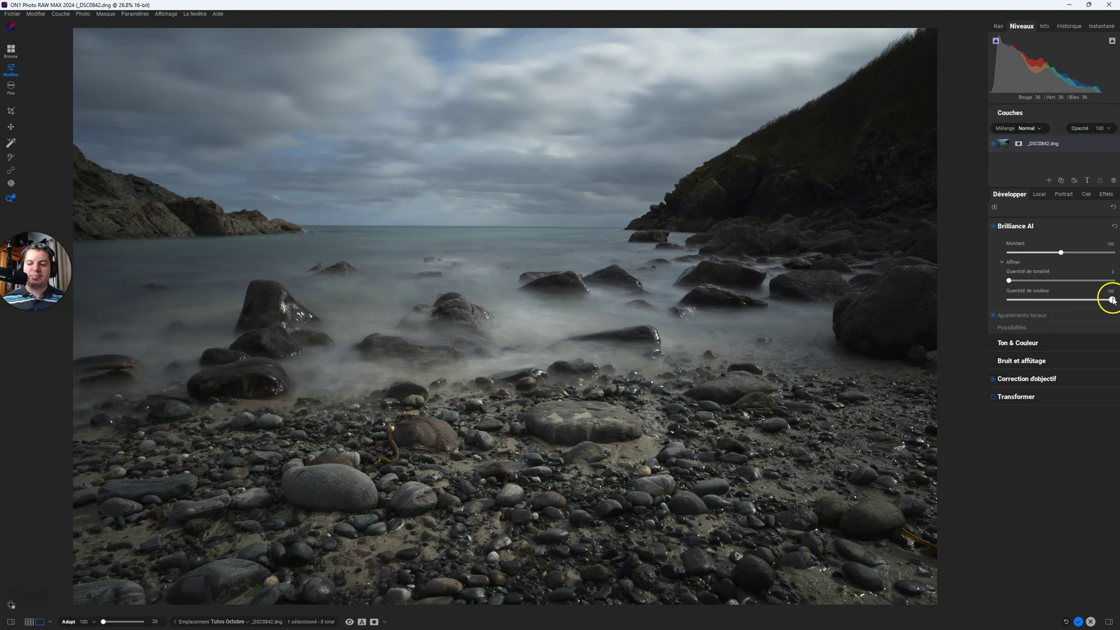
drag(1113, 300, 1009, 300)
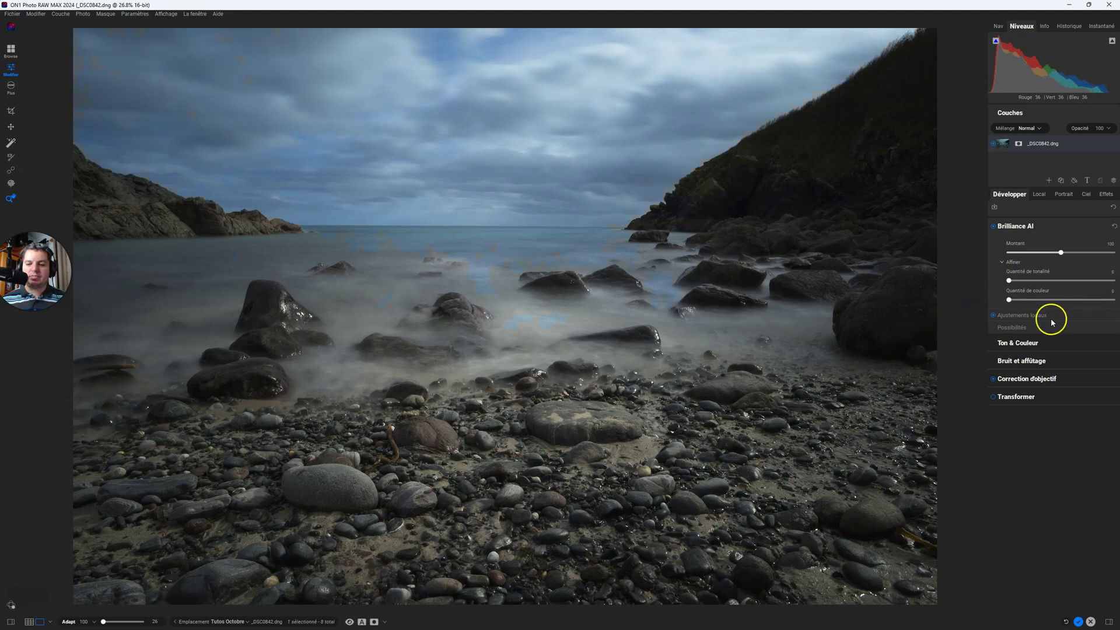
double_click(1052, 281)
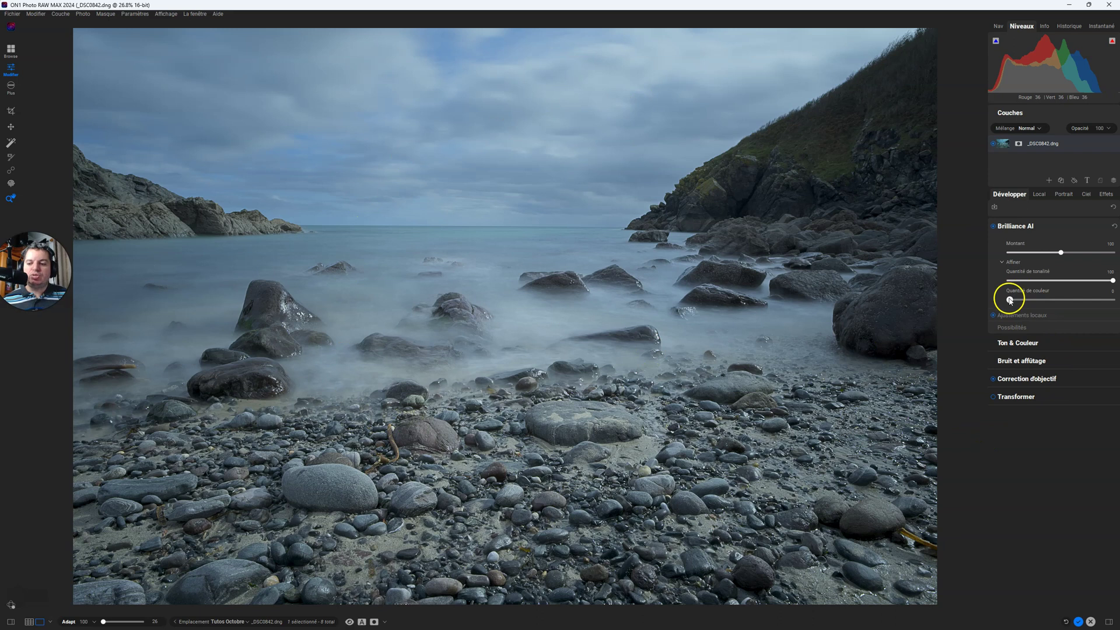
drag(1011, 300, 1055, 301)
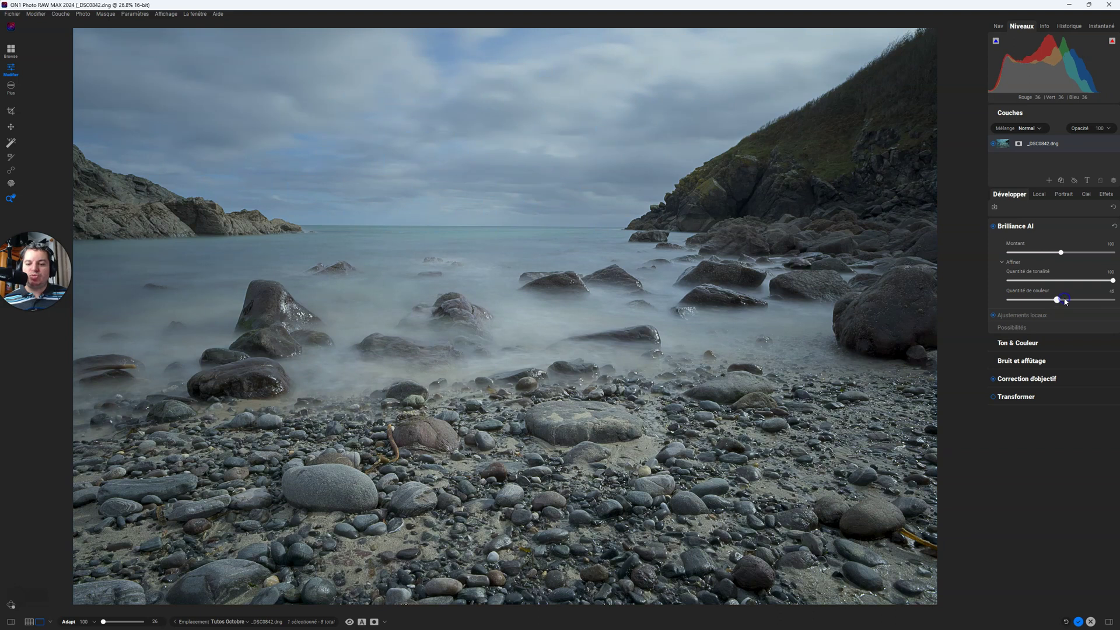
drag(1056, 299, 1114, 300)
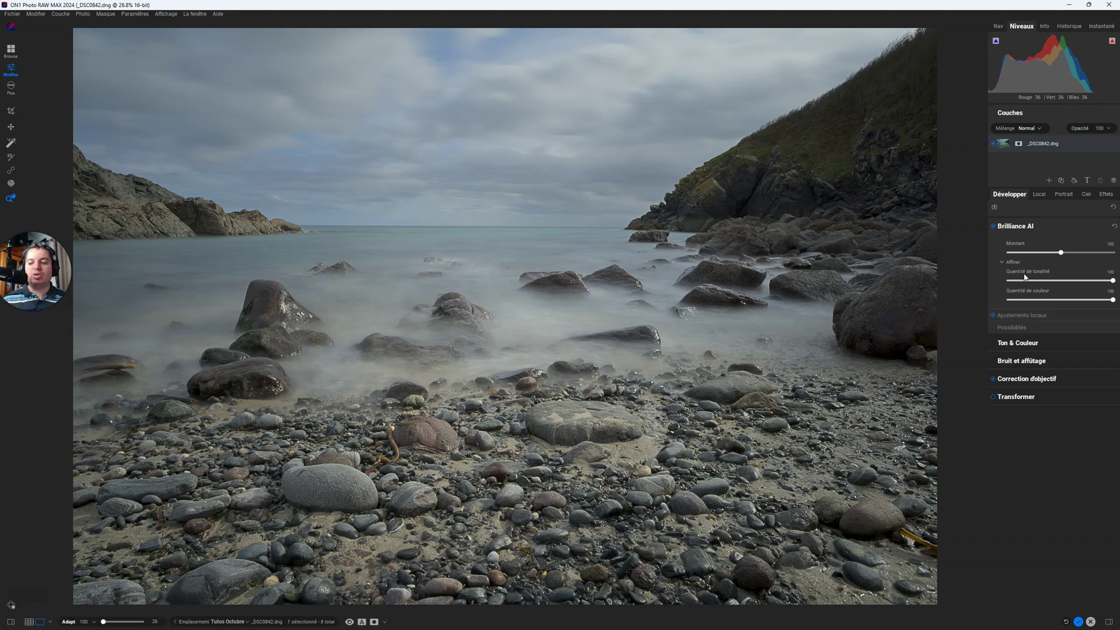
Raise the Brilliance AI local adjustments to about 56 for Ciel and 53 for Eau, and toggle them off and on to compare
click(1042, 315)
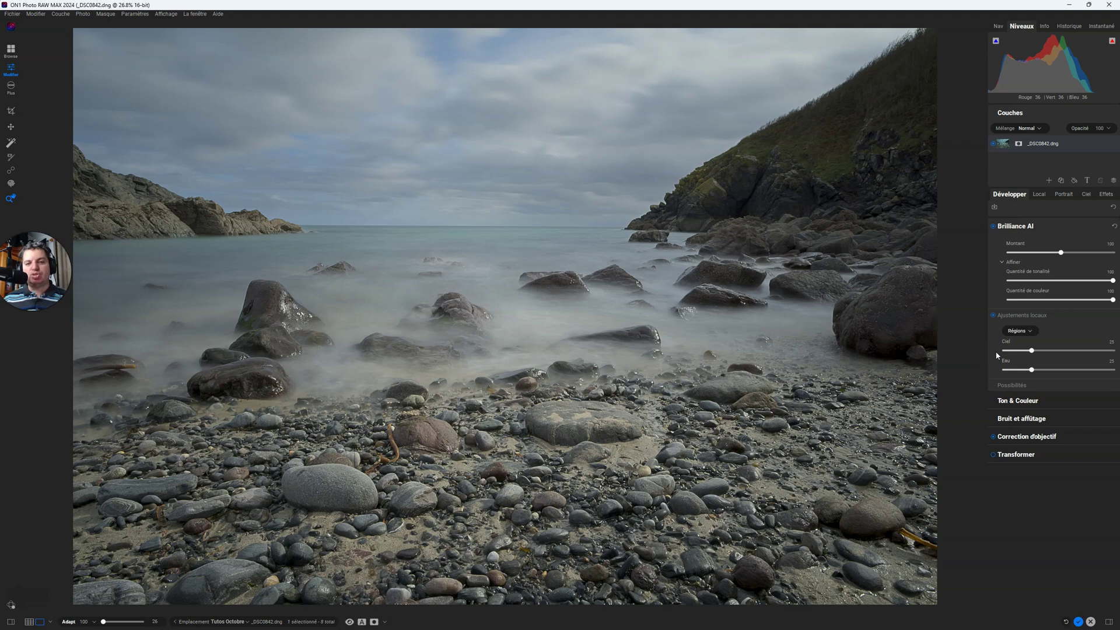
click(944, 358)
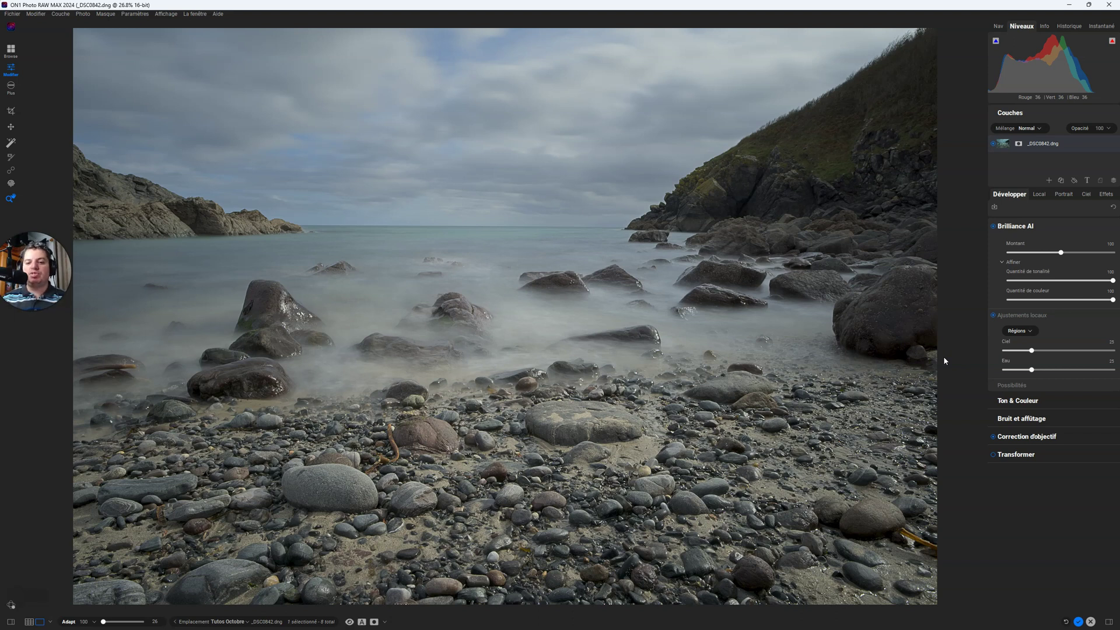
click(1008, 351)
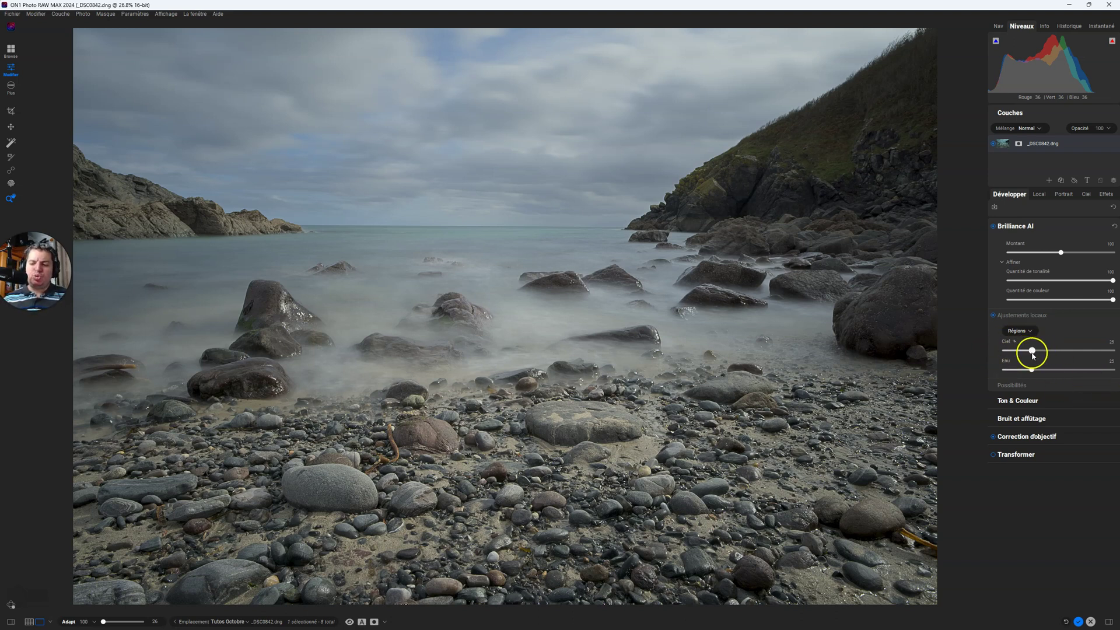
drag(1032, 354, 1065, 357)
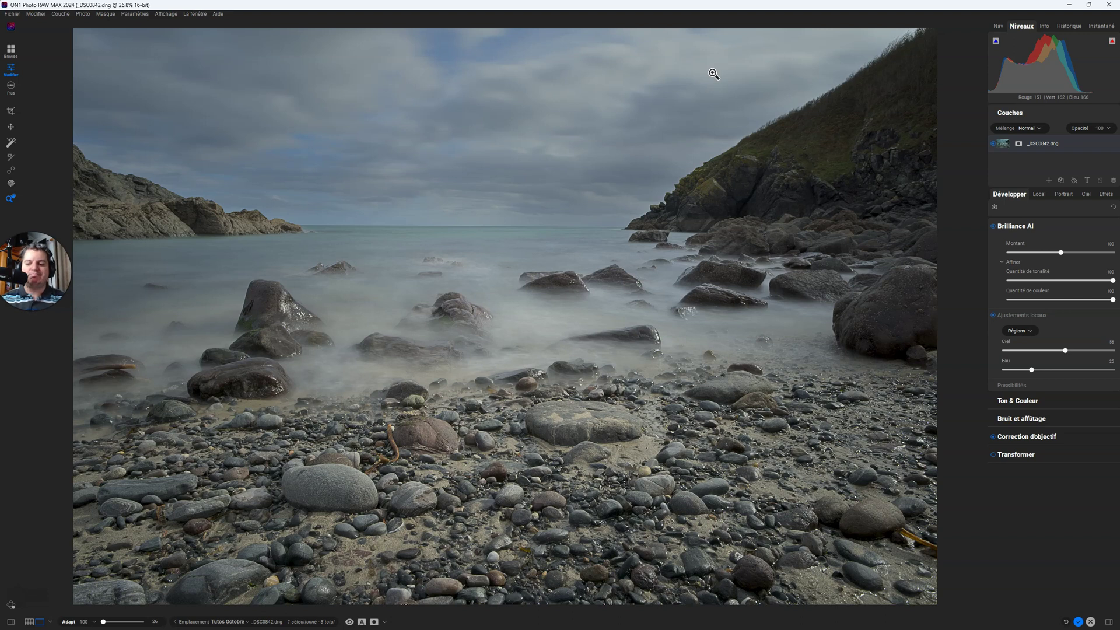
drag(713, 74, 959, 306)
drag(1031, 369, 1061, 368)
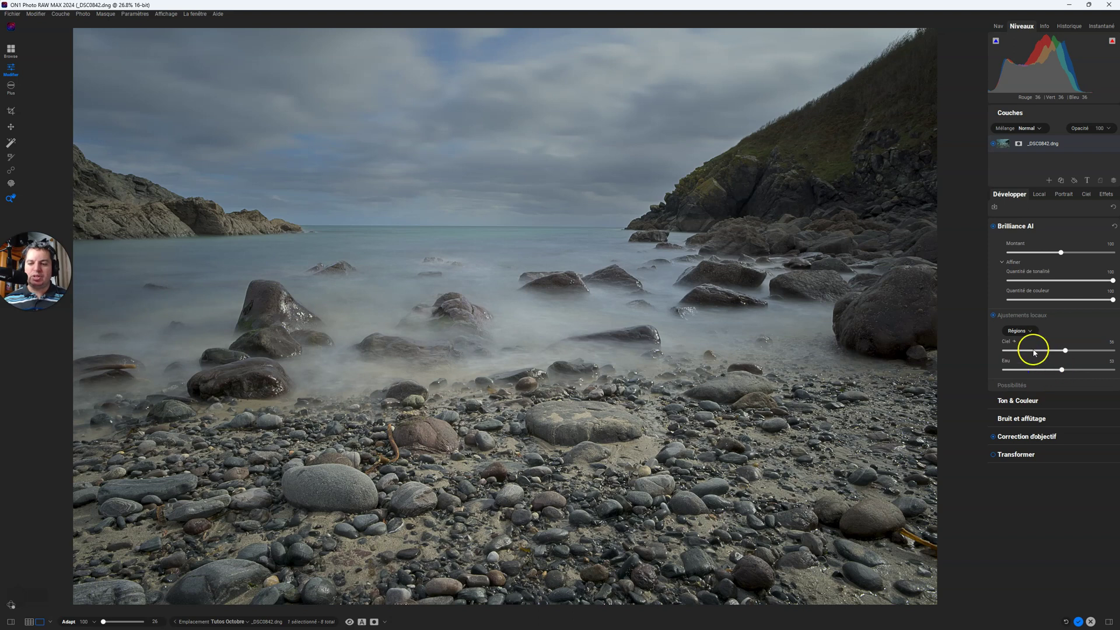
click(993, 315)
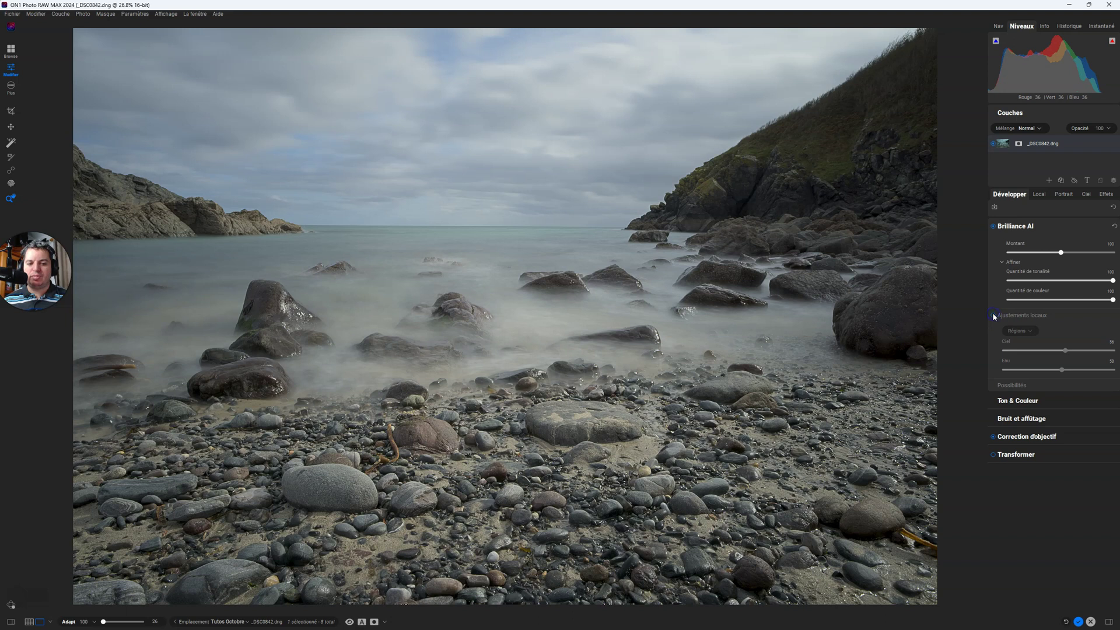
click(992, 314)
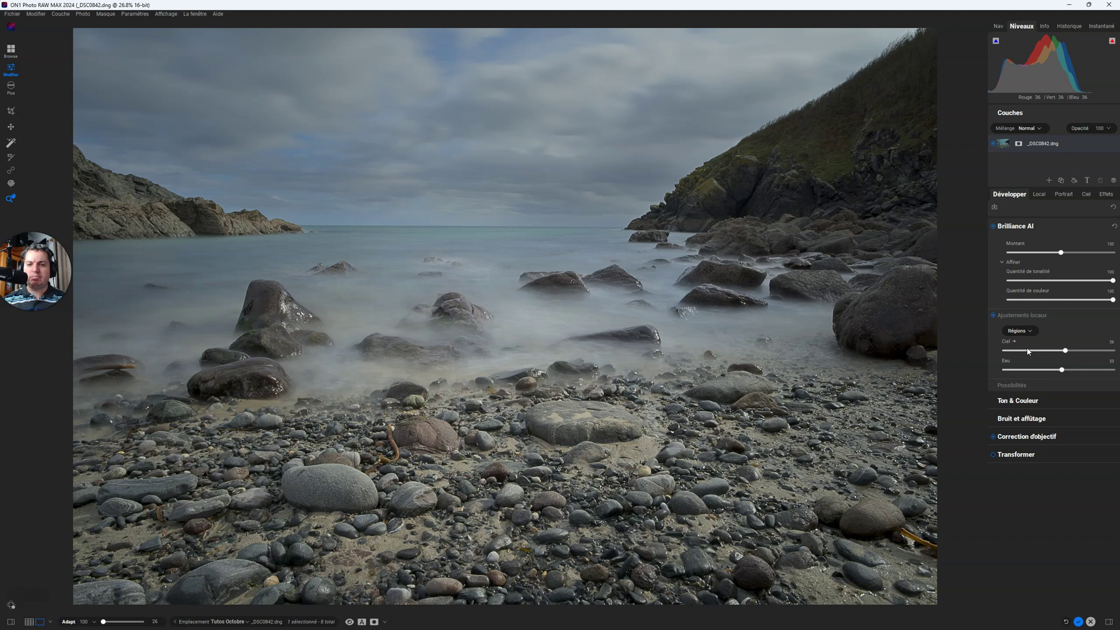
Set the Exposition of the Brilliance AI - Ciel local adjustment to about -0.6 and inspect its sky mask in the masking properties
click(1038, 195)
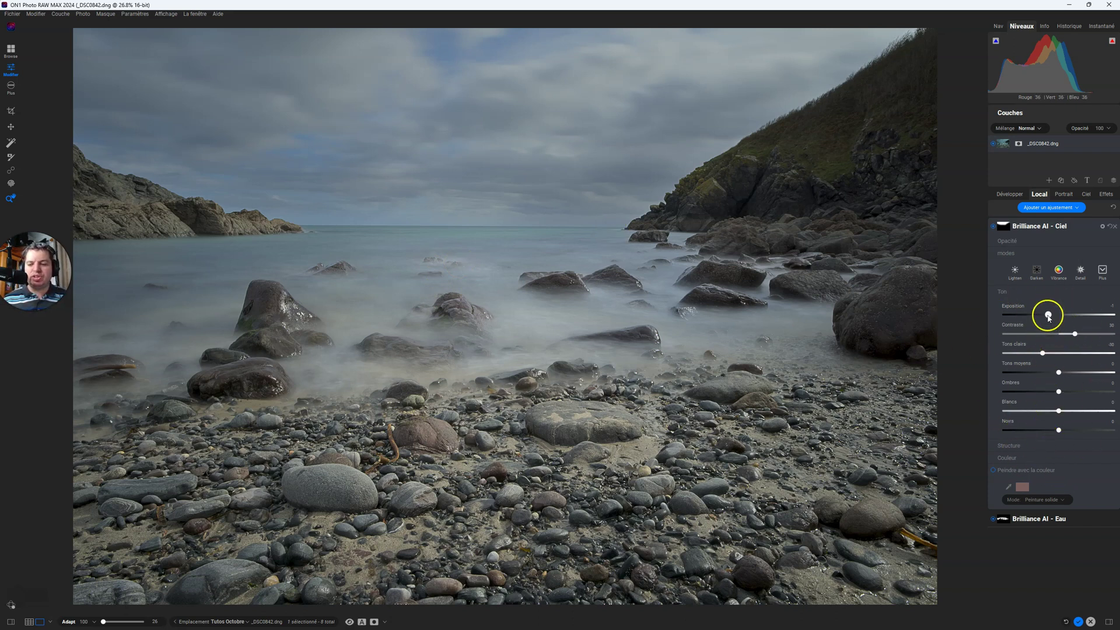
drag(1047, 316, 1052, 315)
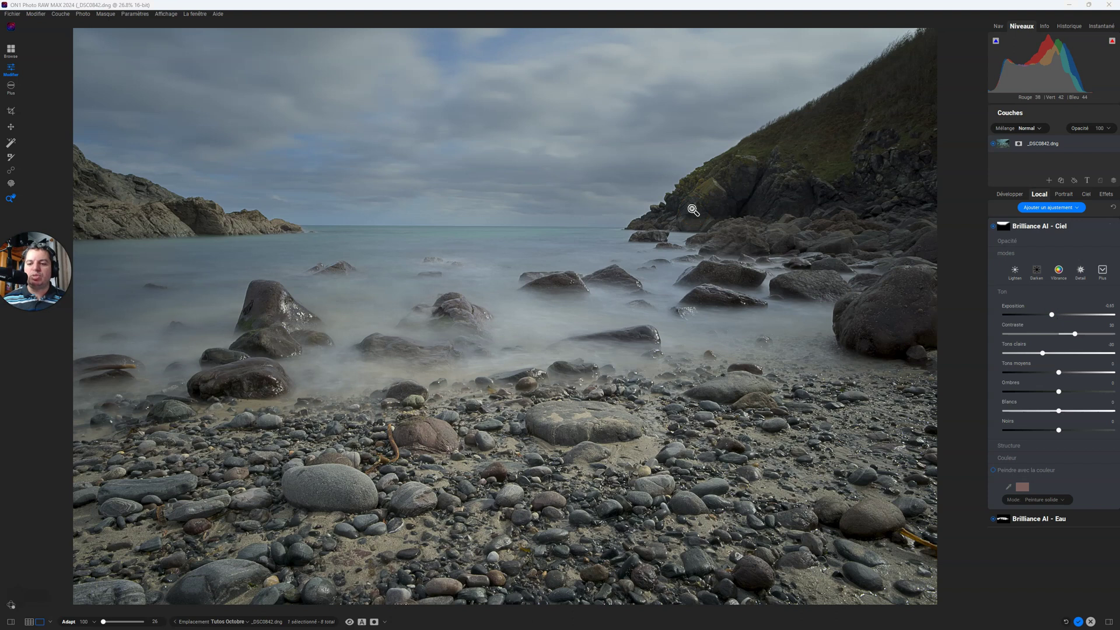
click(1006, 224)
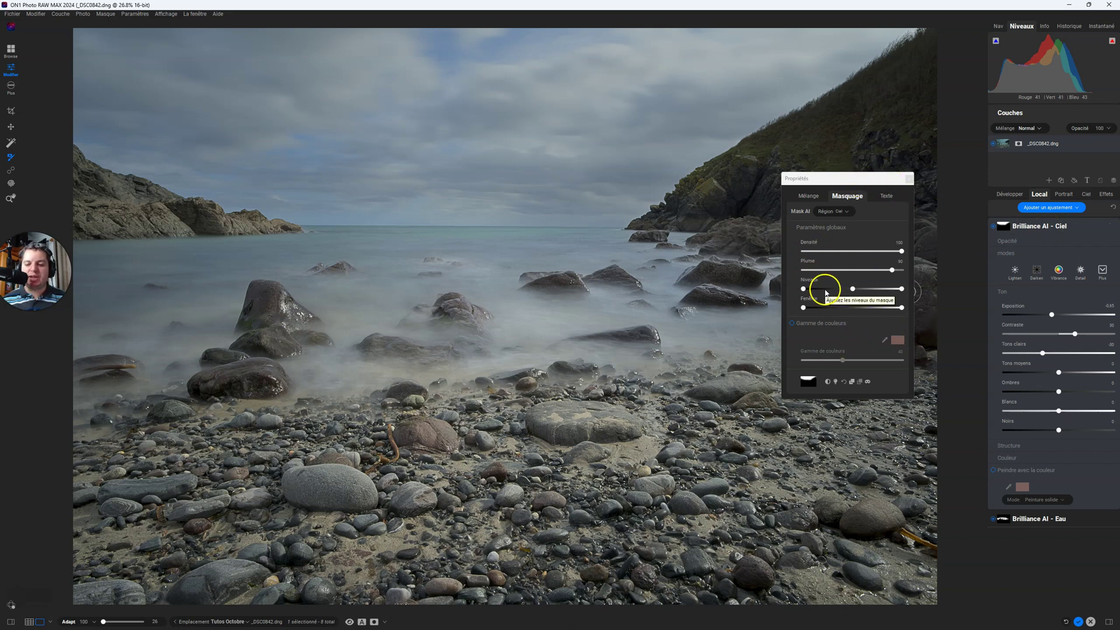
click(867, 382)
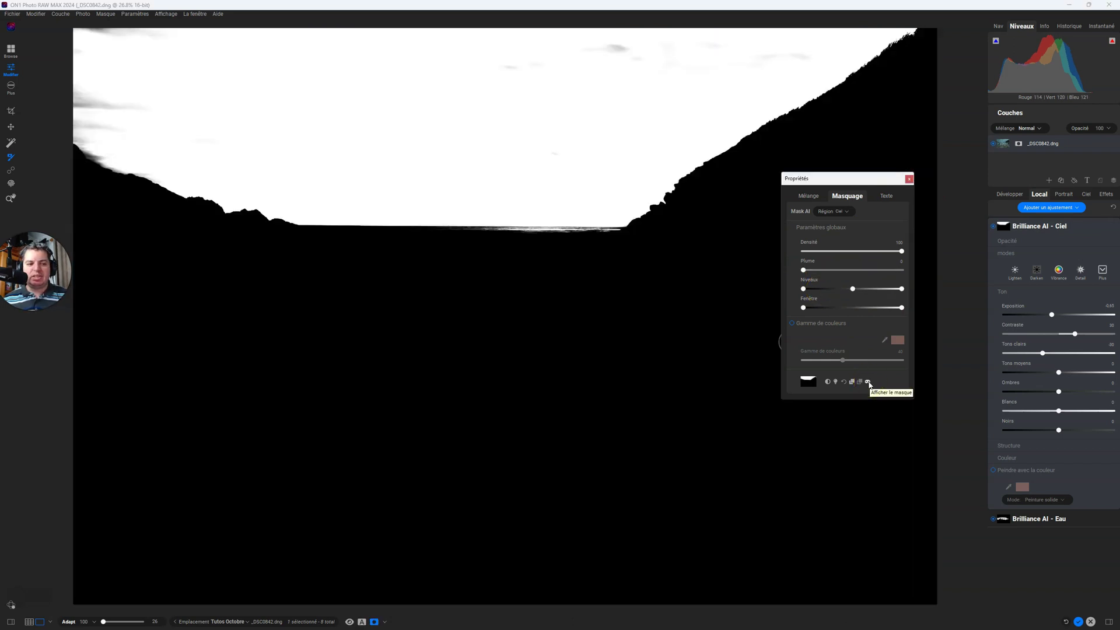
click(867, 382)
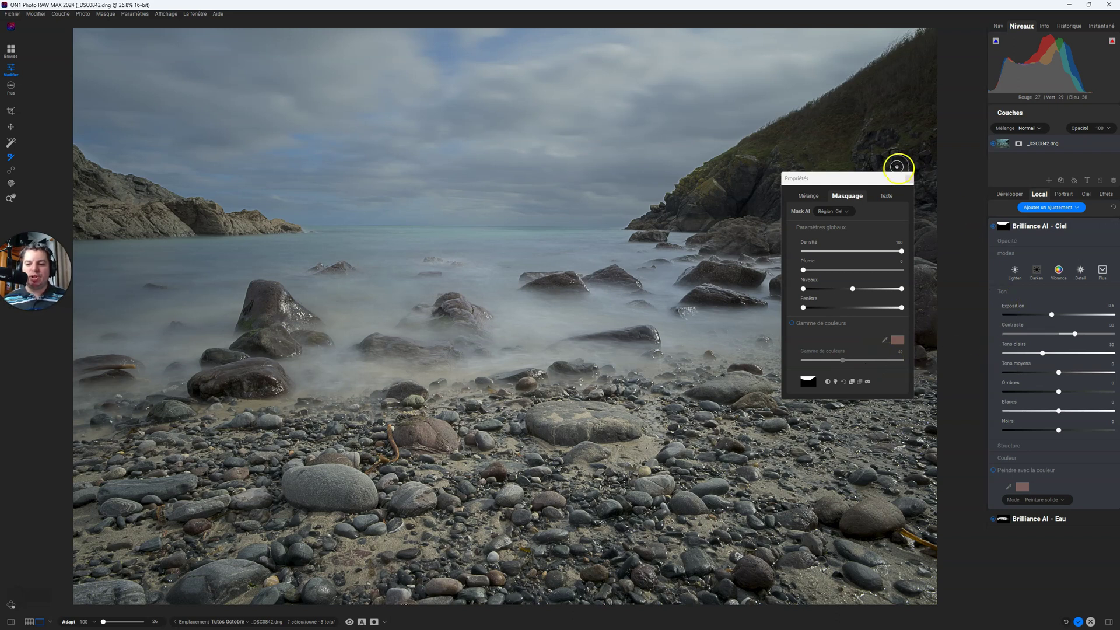
click(909, 179)
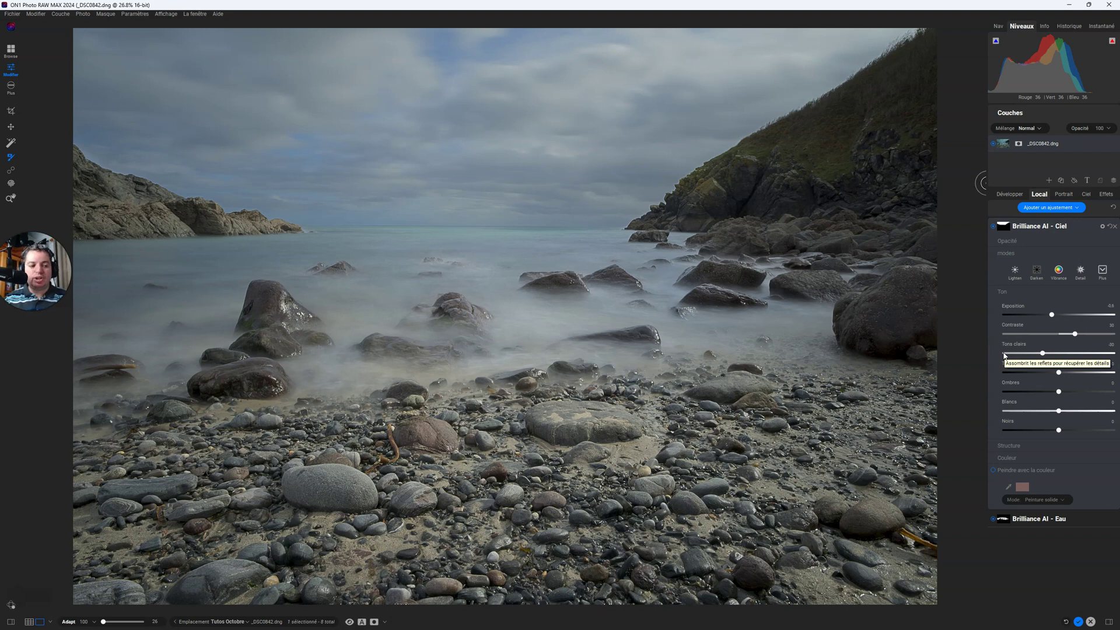
Add the Montagne and Terrain naturel regions to the Brilliance AI local adjustments and check the region masks again without further changes
click(1004, 196)
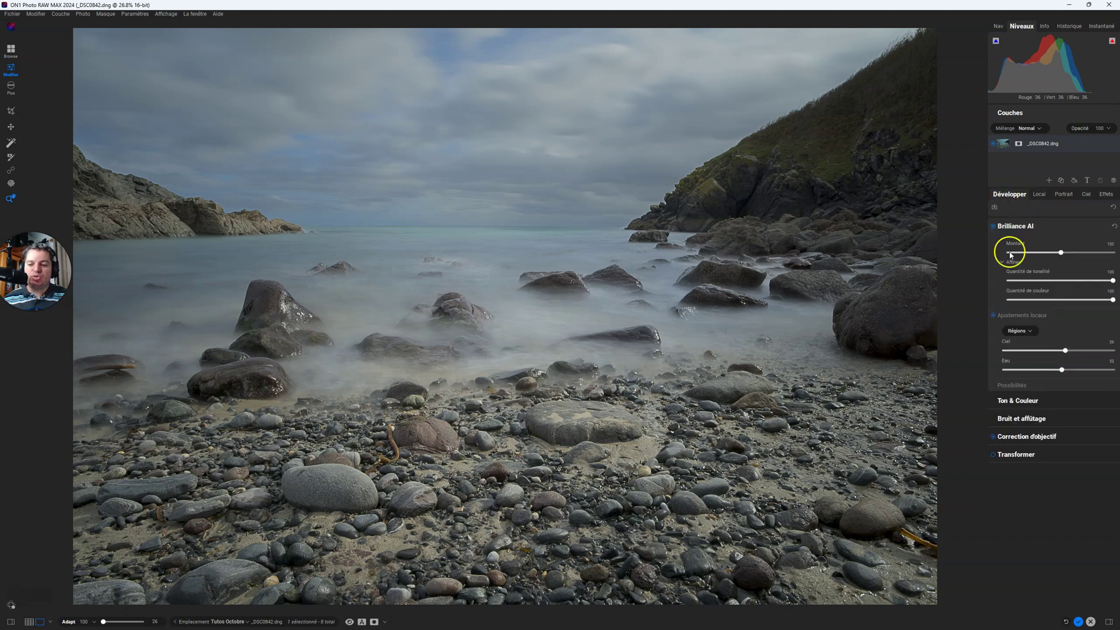
click(1030, 330)
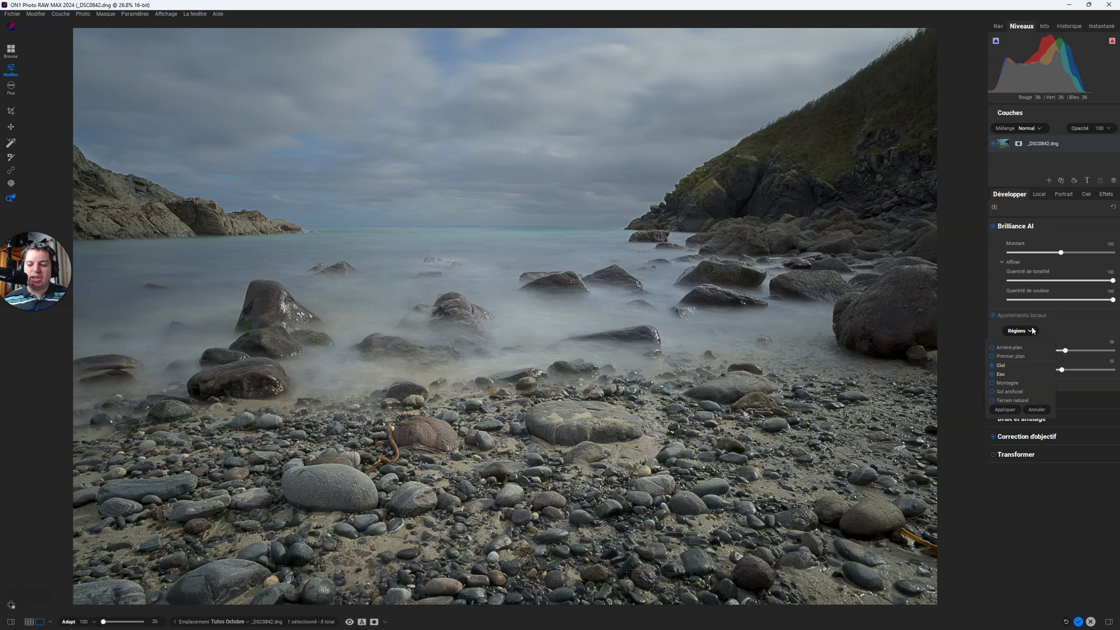
click(993, 384)
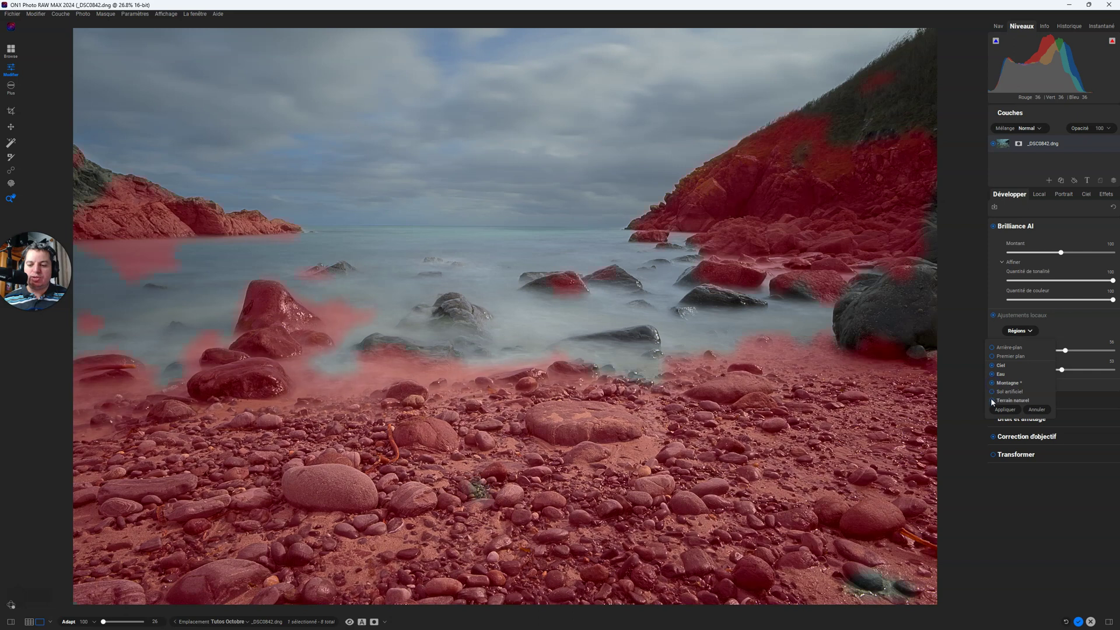
click(1004, 410)
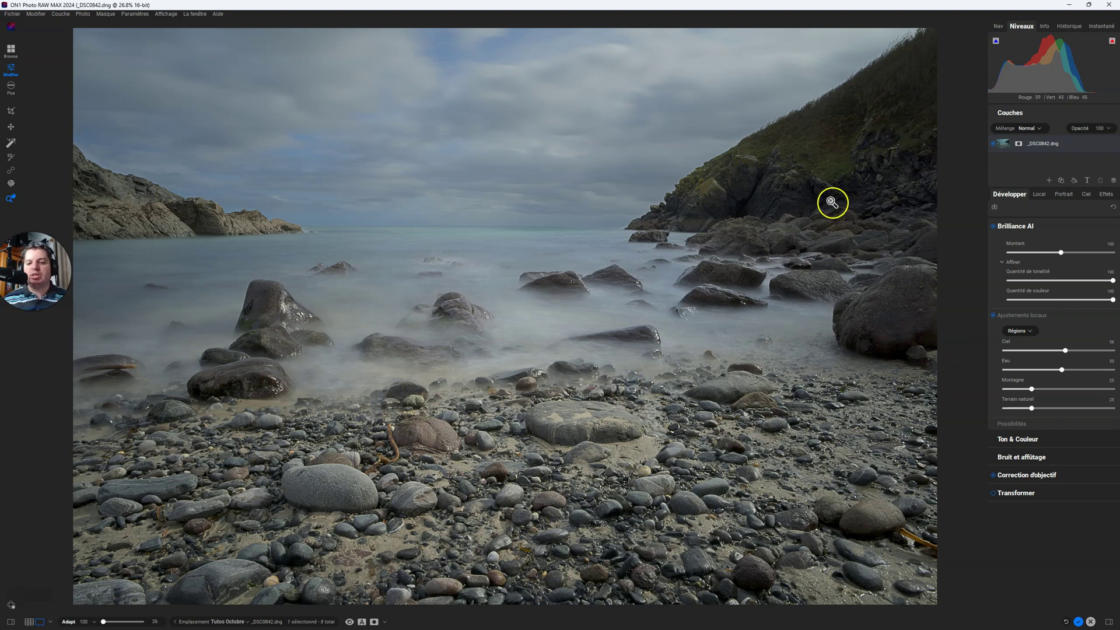
click(1019, 331)
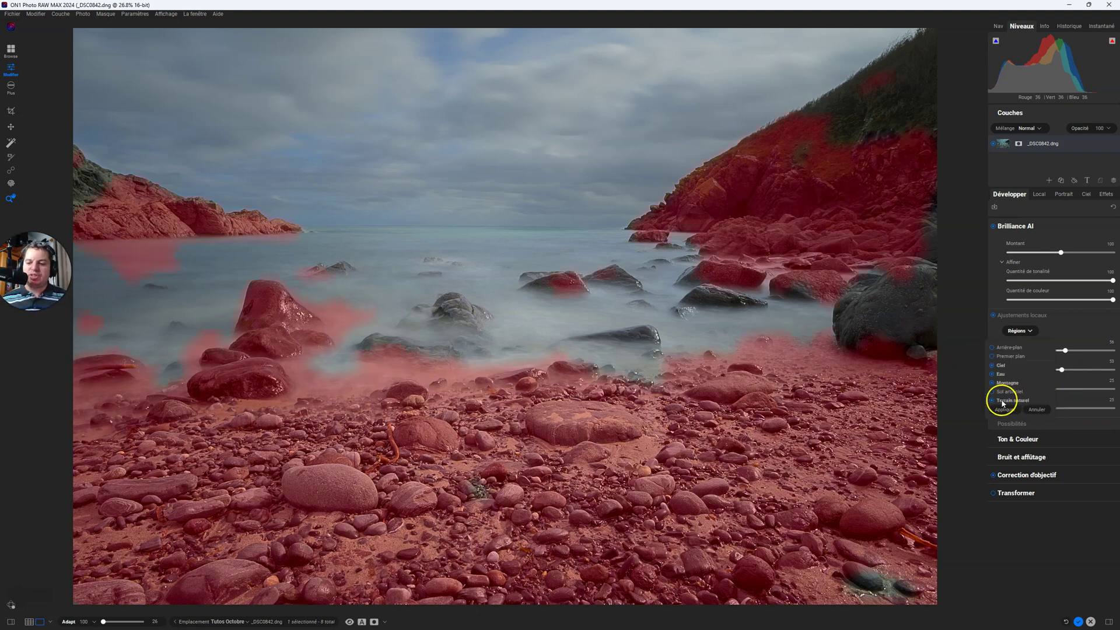
click(1035, 410)
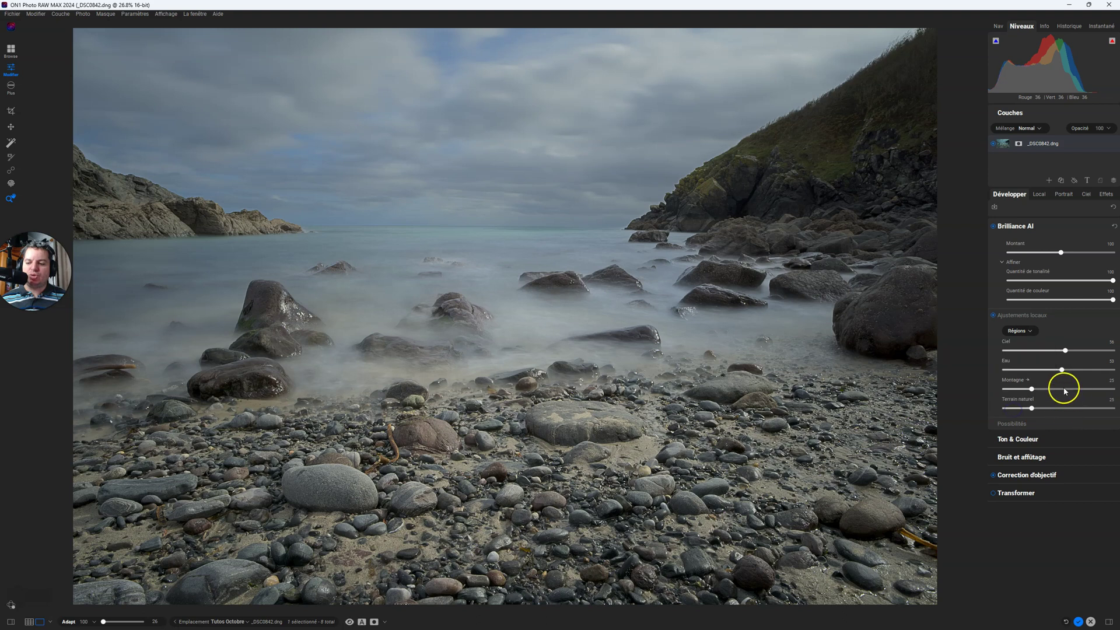
Review the Brilliance AI method options, try the Lumière du jour white balance, and return Balance des Blancs to Auto
click(1014, 422)
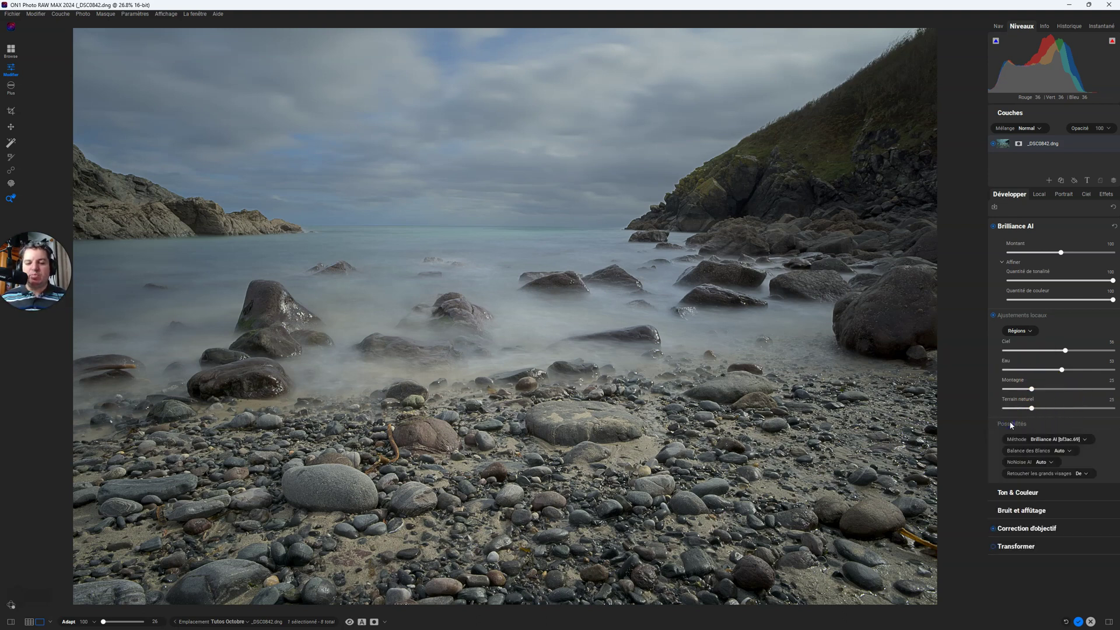
click(1041, 439)
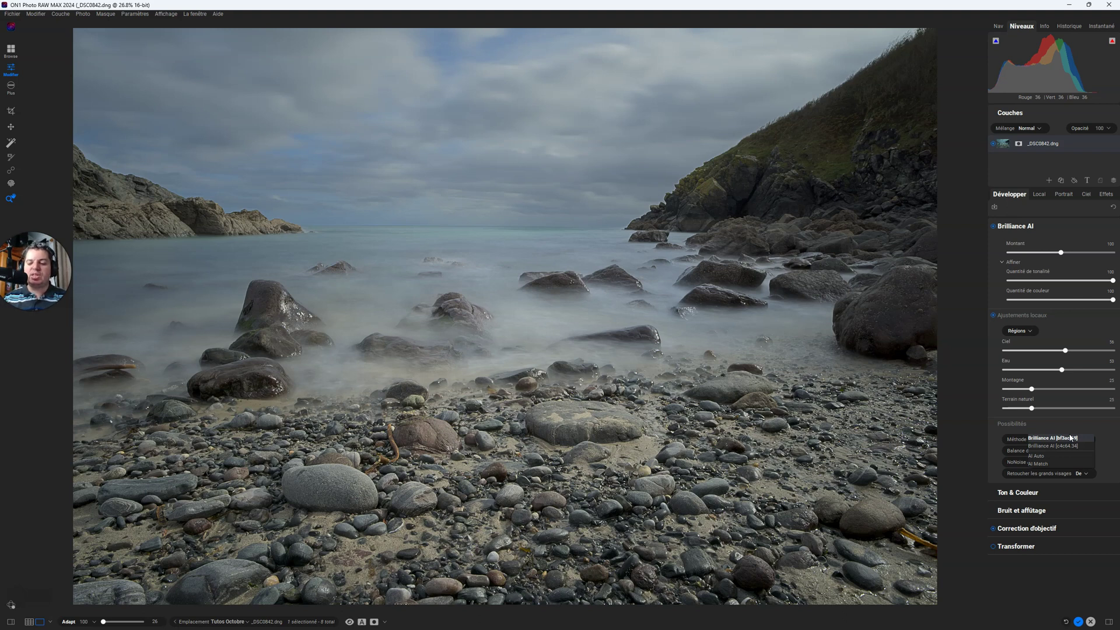
click(1070, 437)
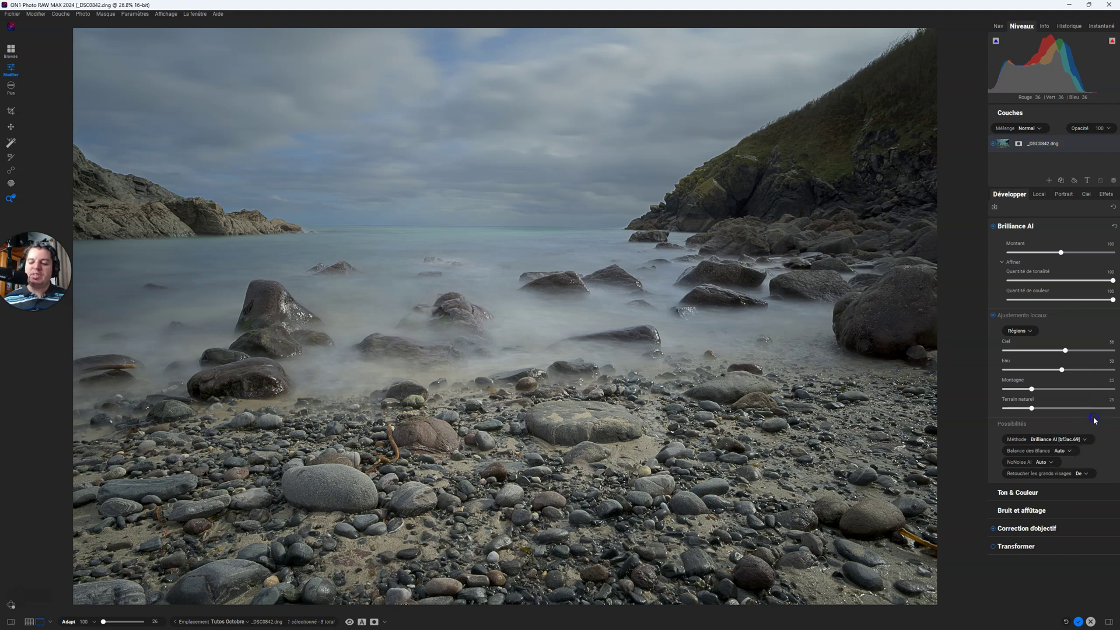
click(1071, 453)
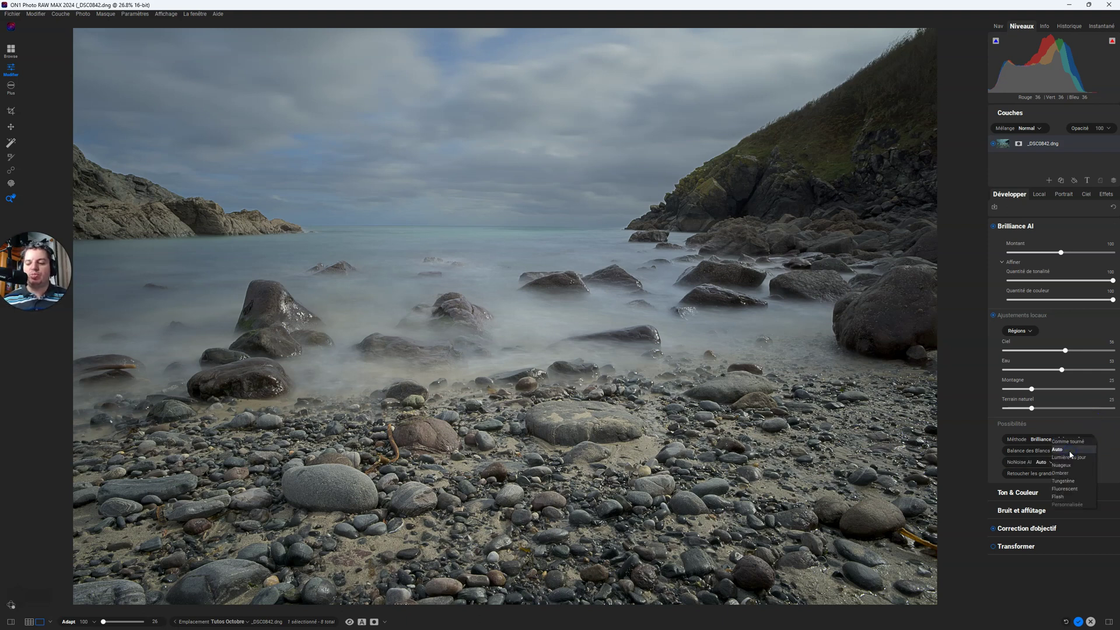
click(1064, 459)
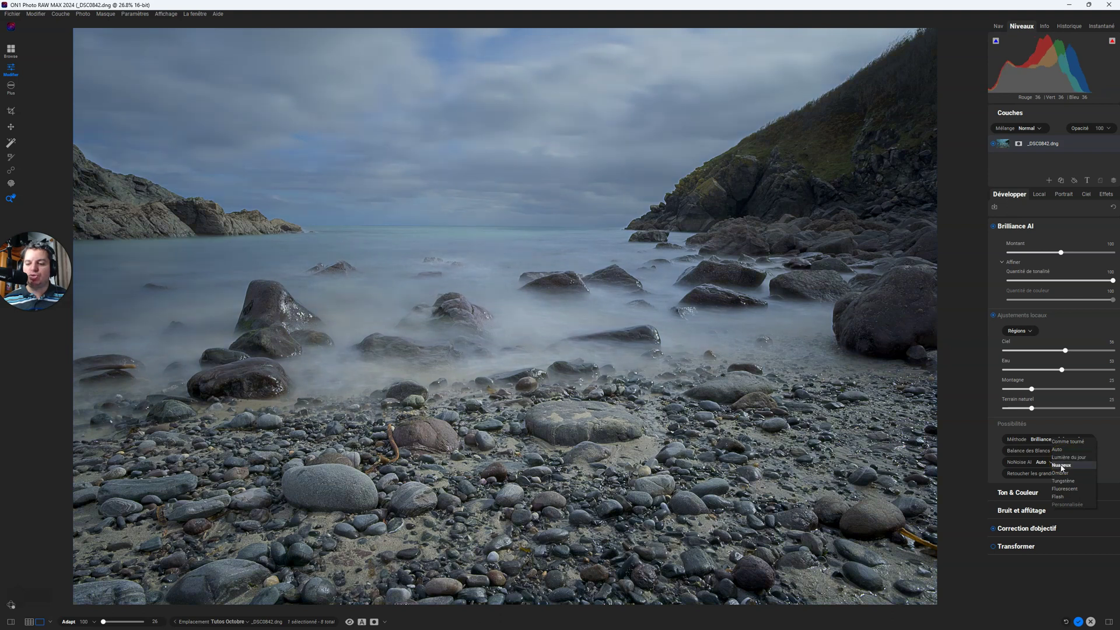
click(1061, 453)
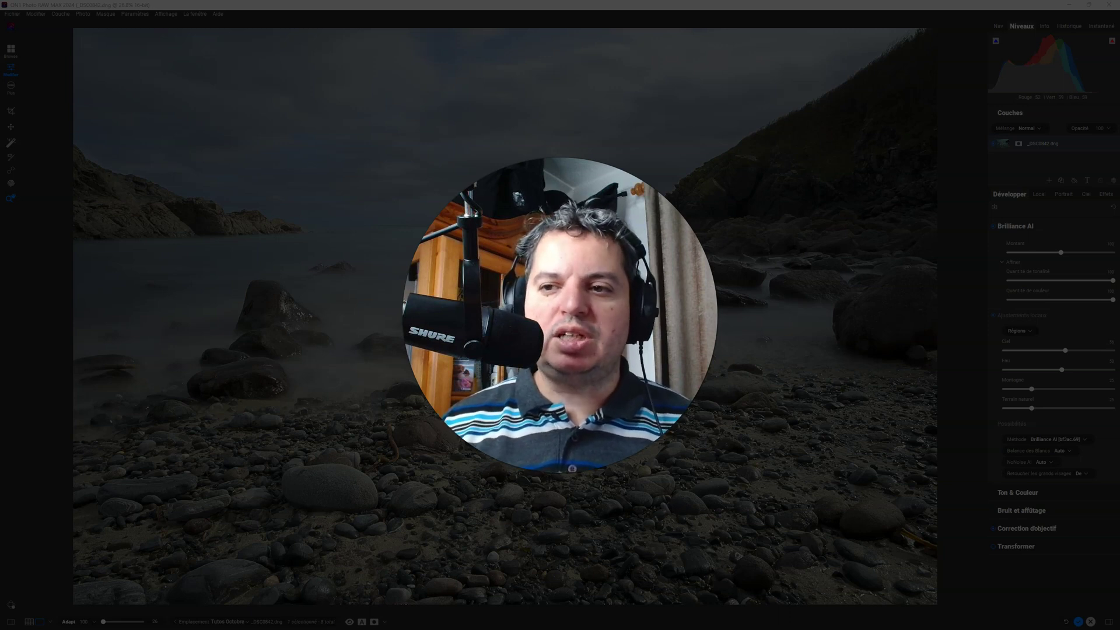
key(ctrl+z)
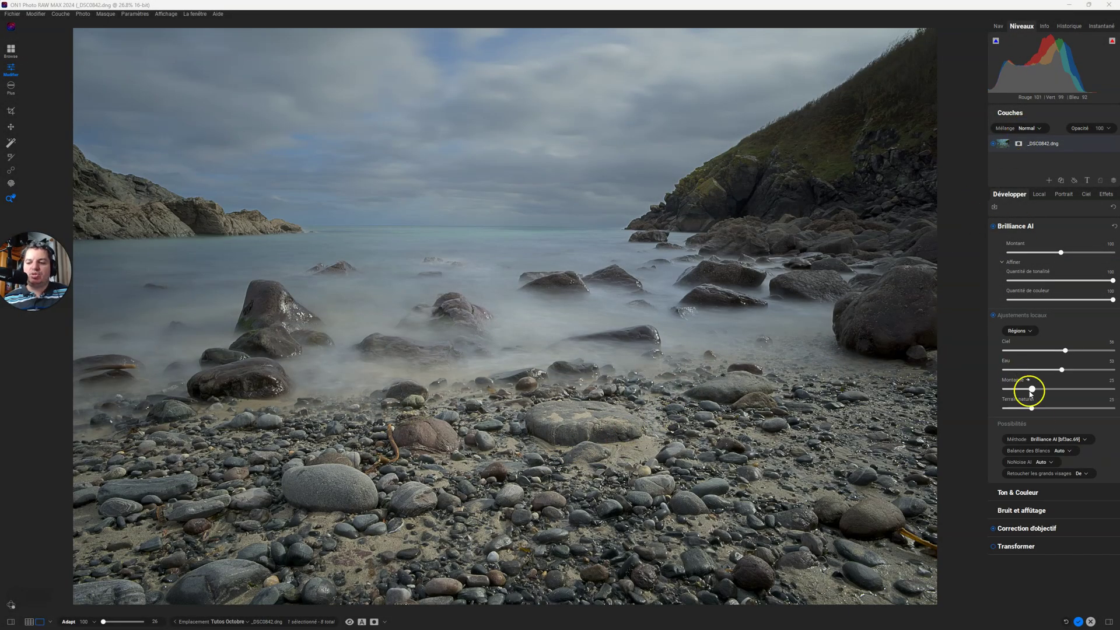
Expand the Ton & Couleur settings and raise Tons moyens slightly to brighten the photo's midtones
click(1025, 495)
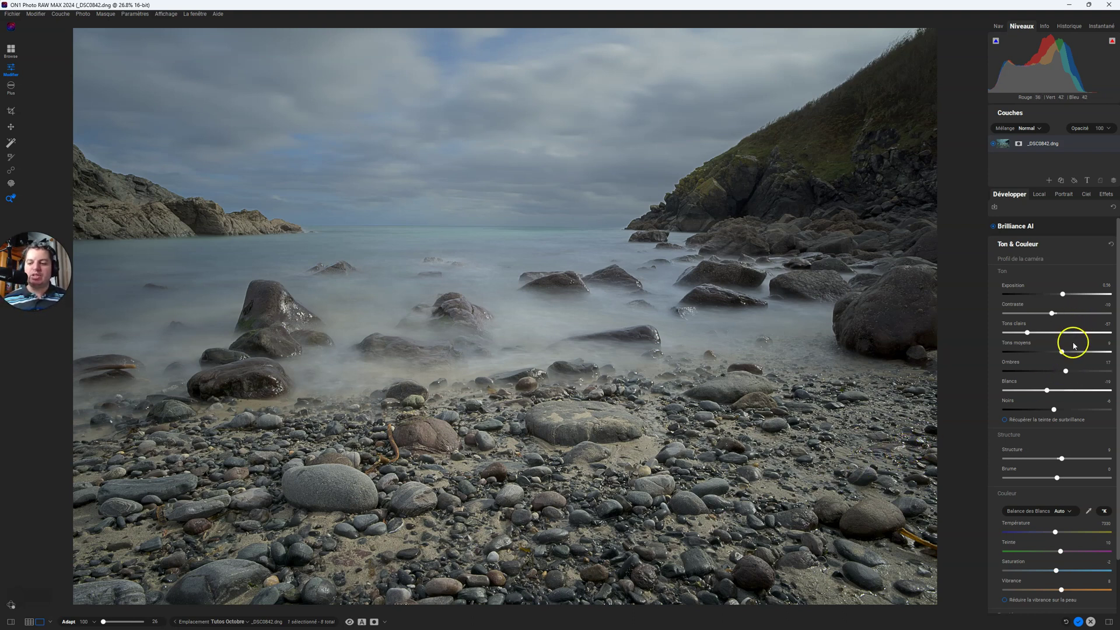
drag(1062, 352, 1067, 349)
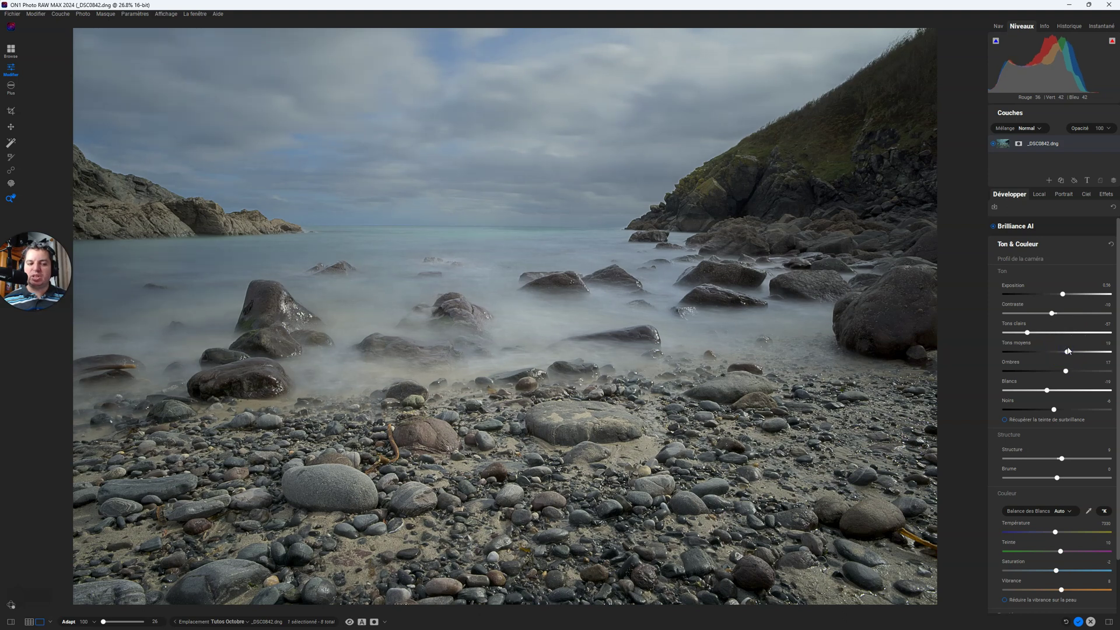